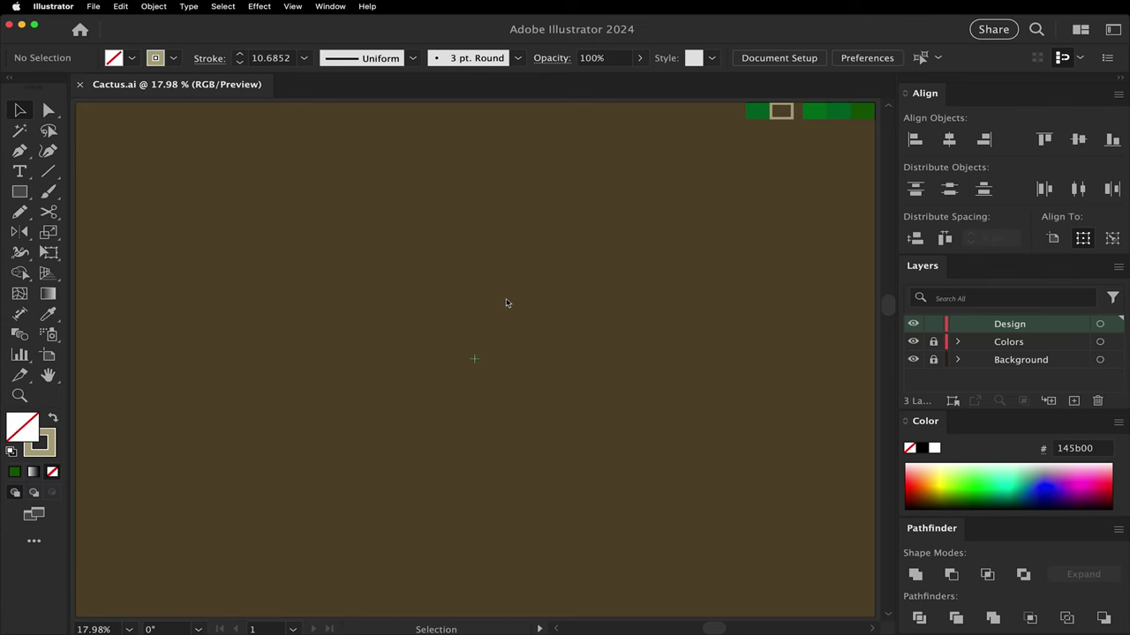
Step: Draw a tall, narrow rectangle in the middle of the artboard and fill it with the green 006827 swatch, without a stroke
key(m)
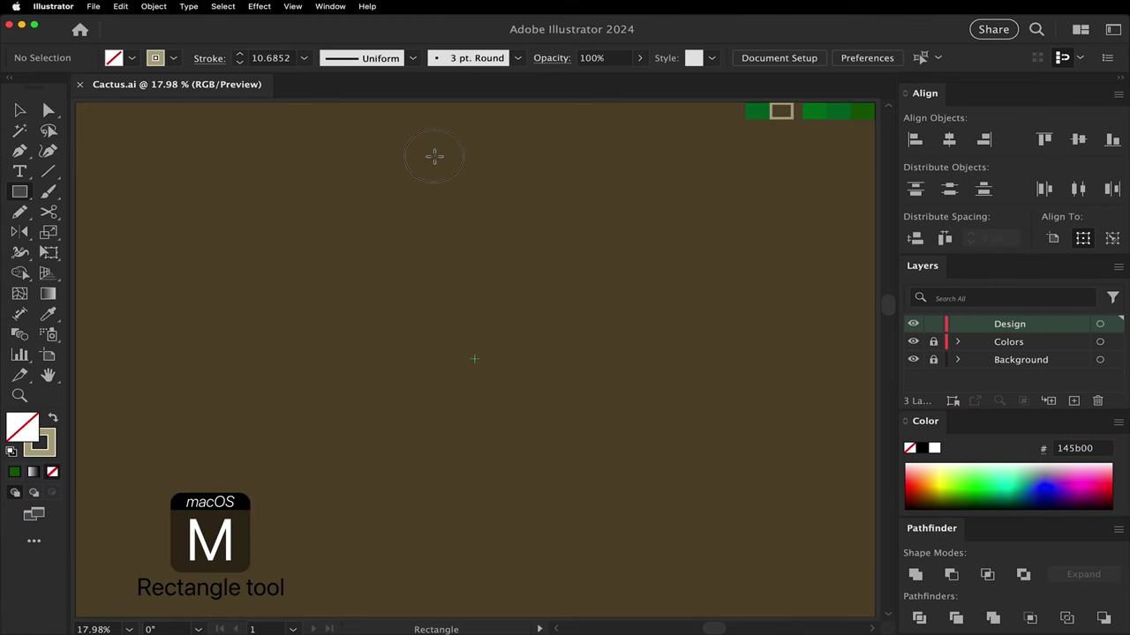
drag(434, 148, 526, 543)
key(i)
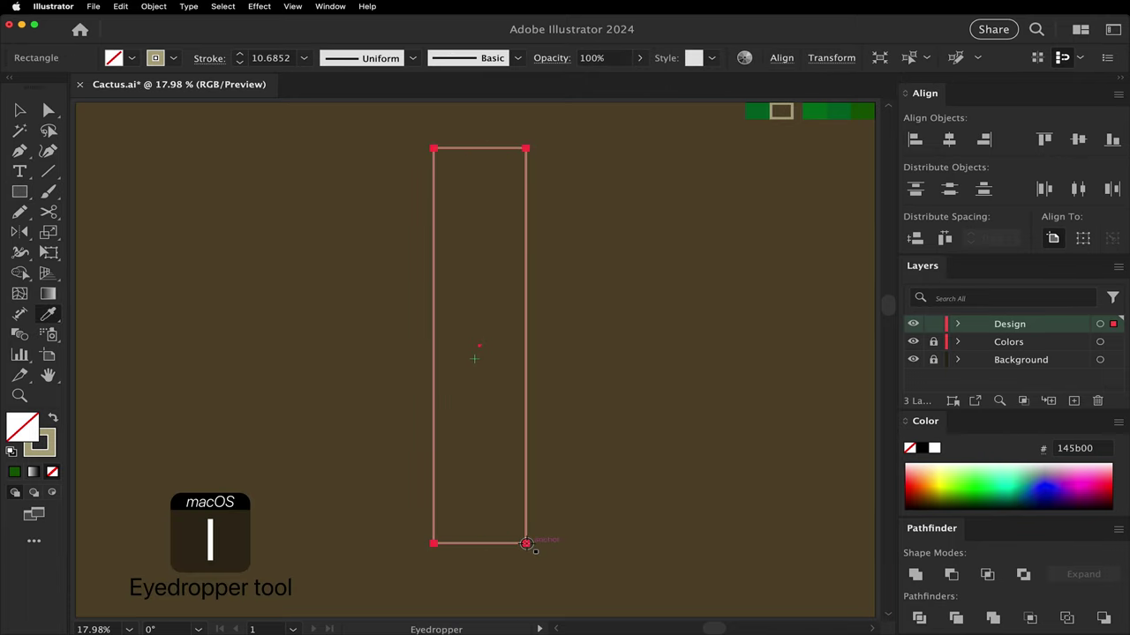
click(833, 126)
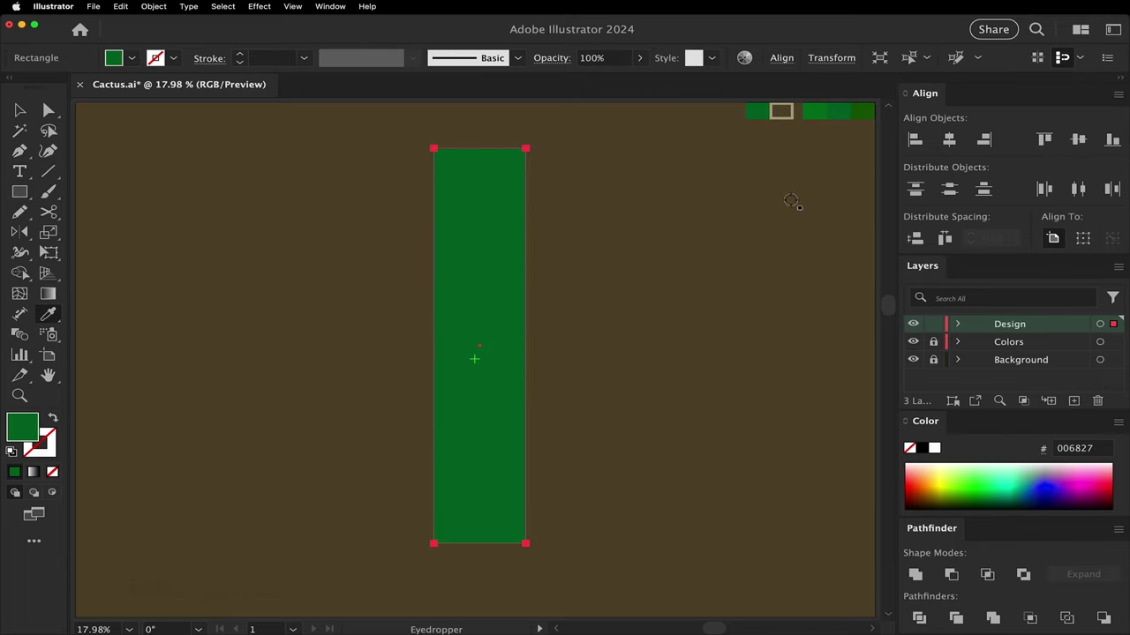
Step: Center the green rectangle on the artboard both ways and fully round its two top corners
click(951, 140)
click(1077, 140)
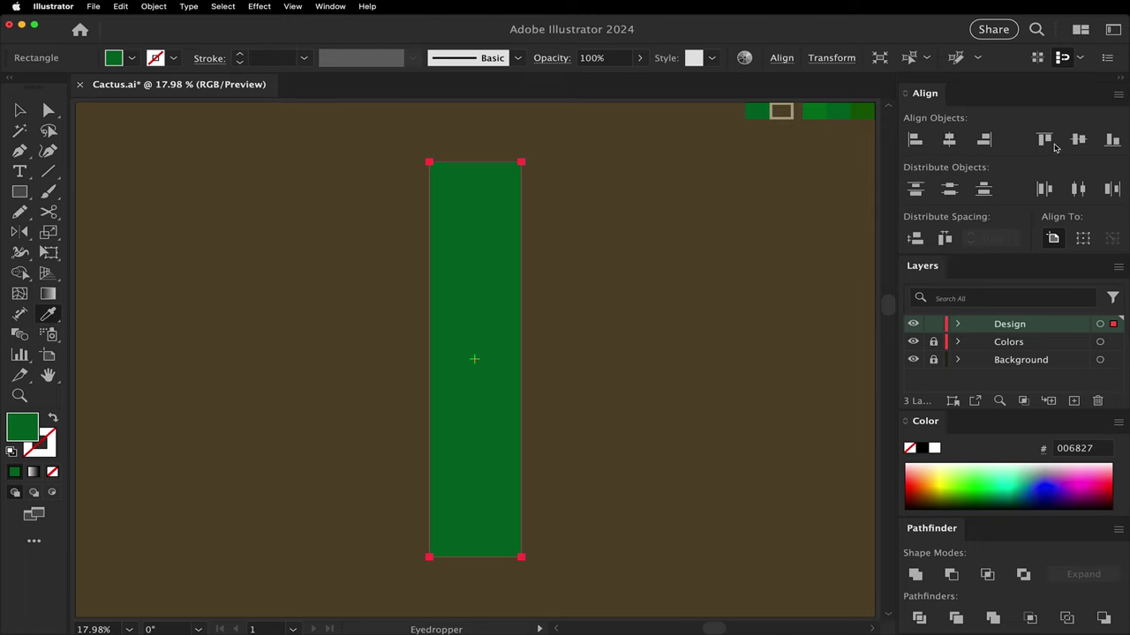
key(v)
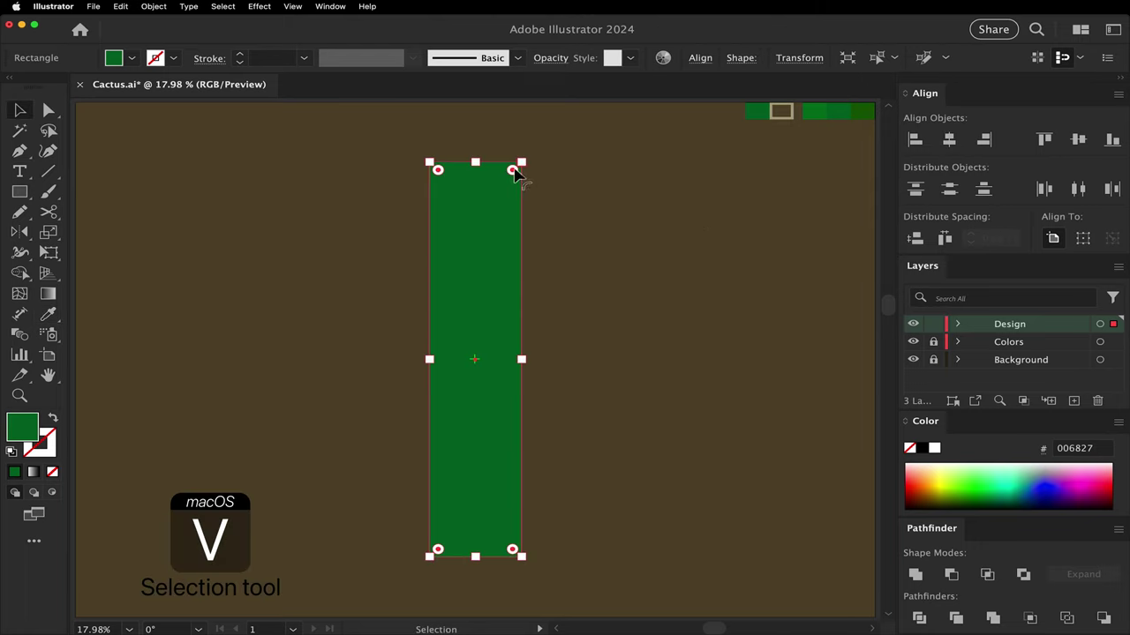
drag(437, 173, 468, 314)
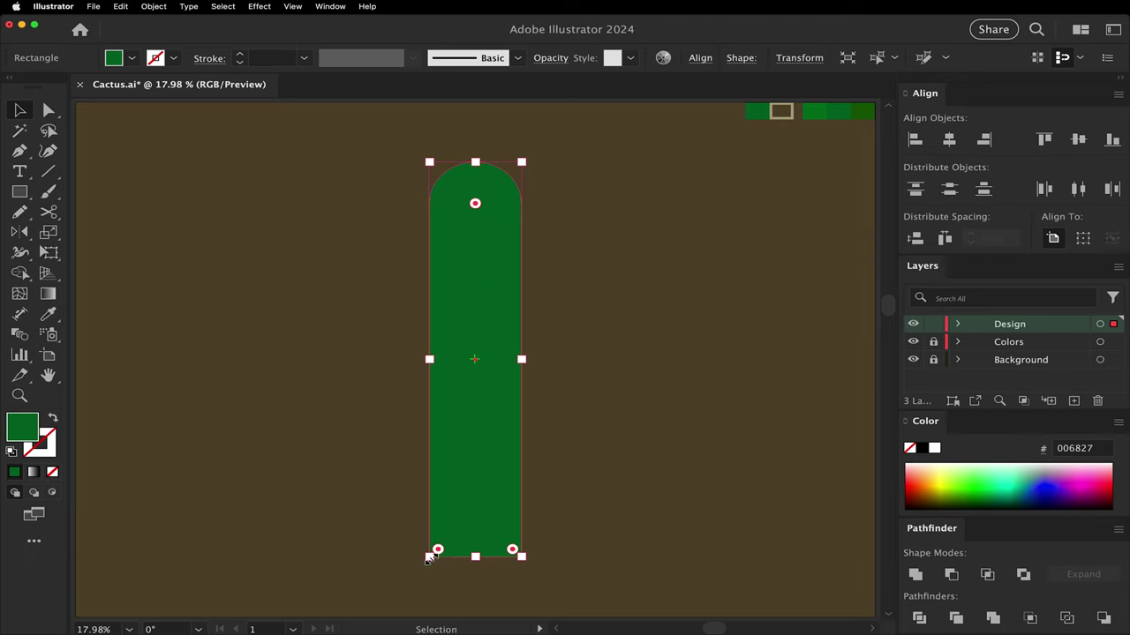
Step: Taper the trunk toward its base by moving both bottom corner anchor points inward
key(a)
click(430, 557)
key(Right)
key(Right)
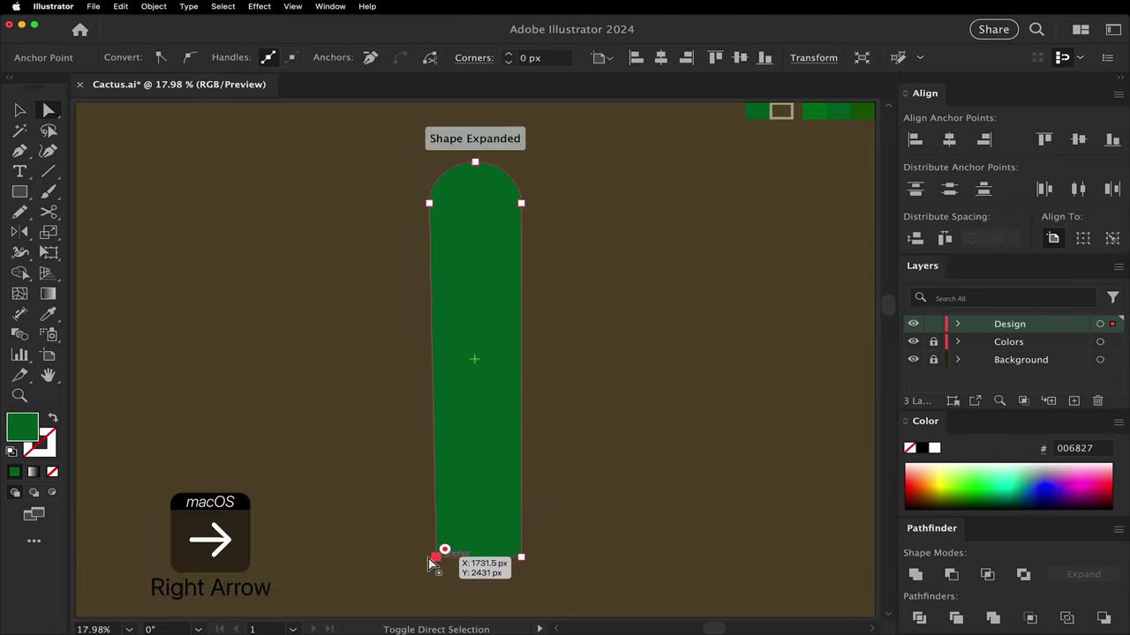
key(Right)
key(Right)
key(Right)
click(521, 557)
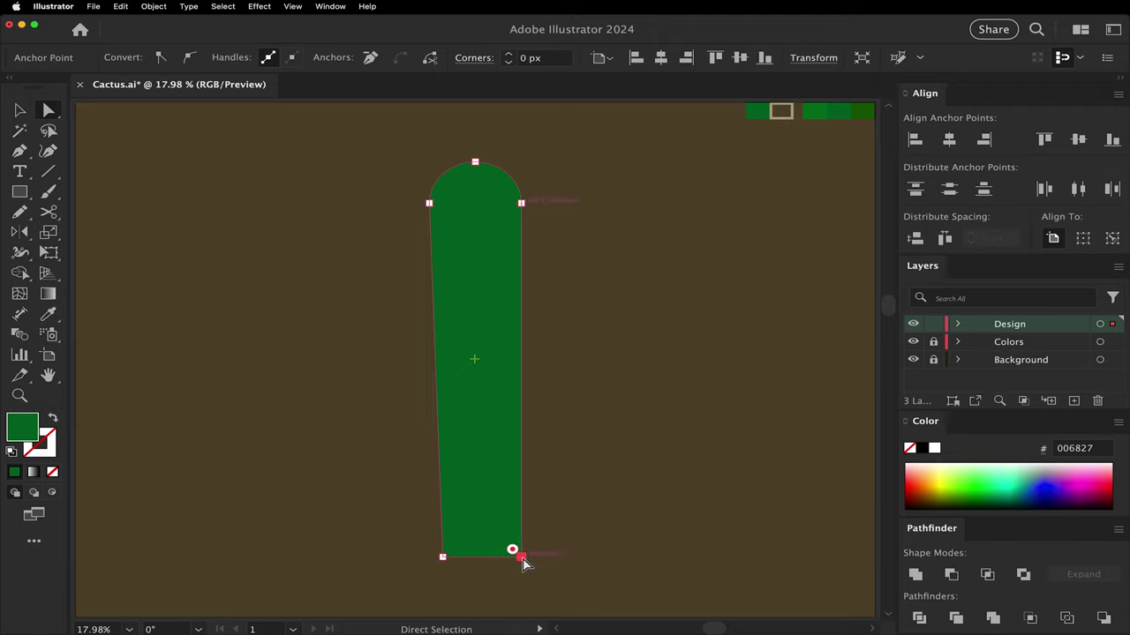
key(Left)
key(Left)
key(Left)
key(Left)
key(Left)
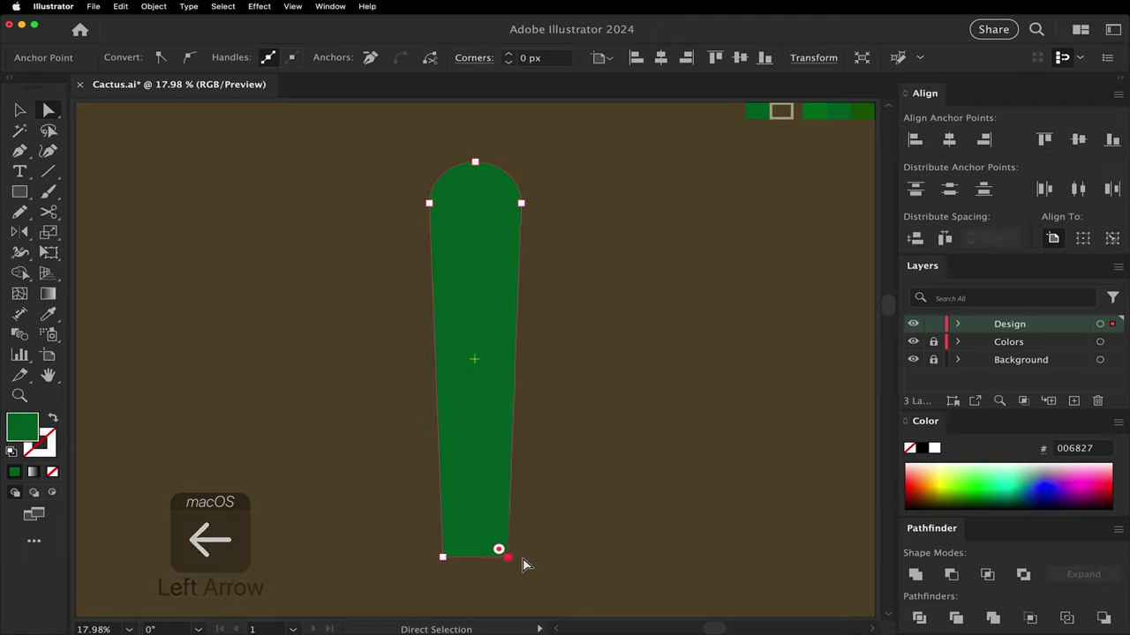
Step: Add a smooth anchor point at the middle of the trunk's bottom edge and shift it down to round the base
key(p)
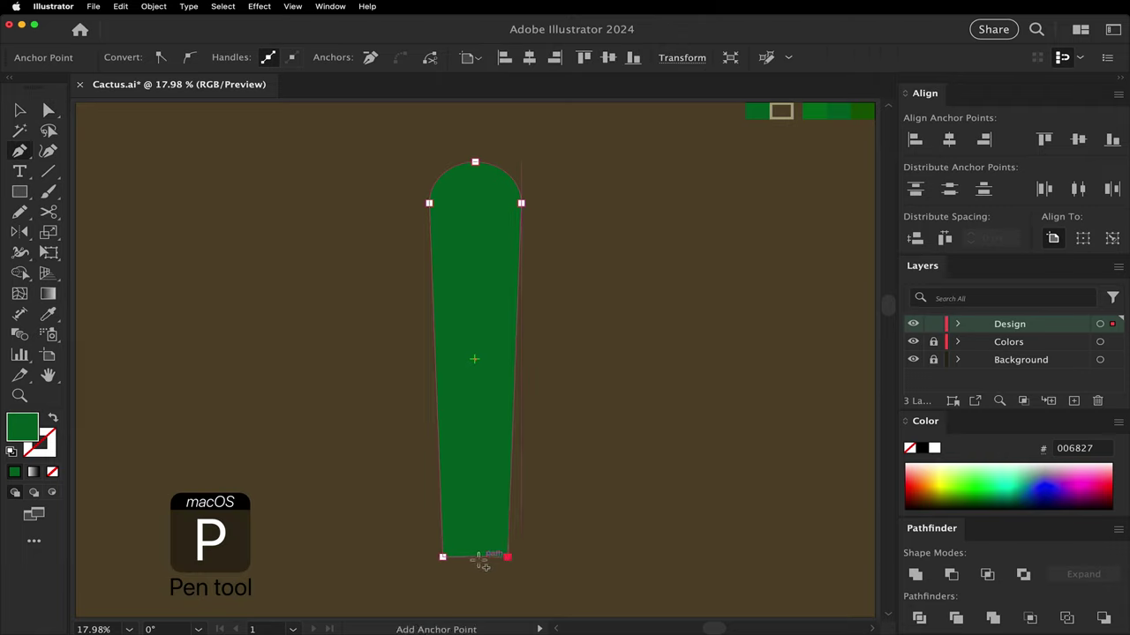
click(477, 558)
drag(475, 557, 442, 558)
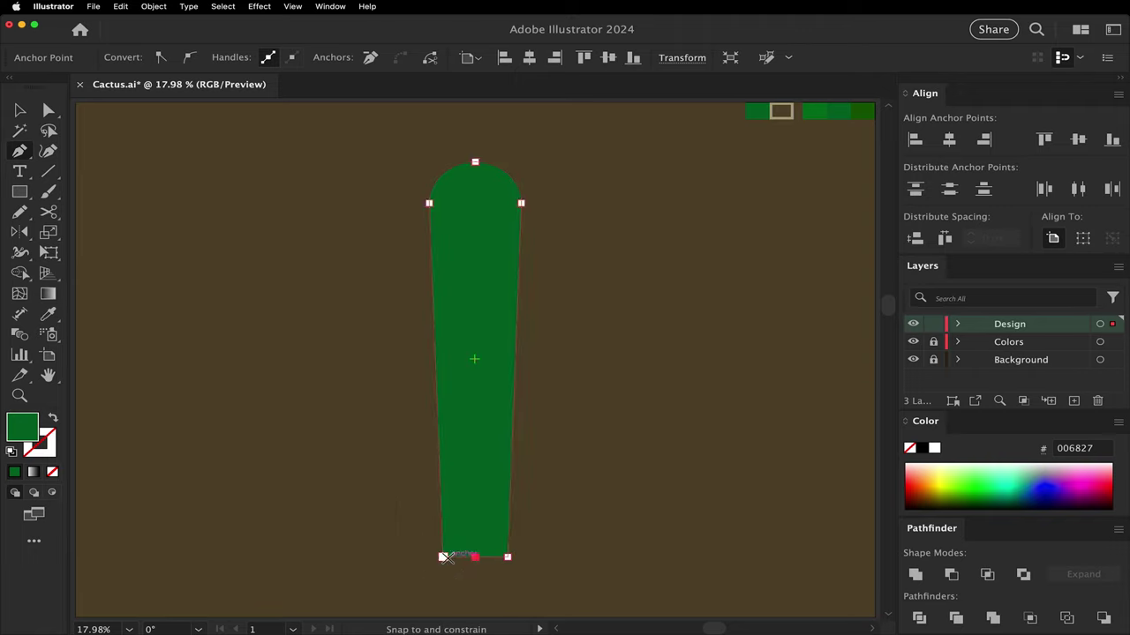
key(a)
key(Down)
key(Down)
key(Down)
key(Down)
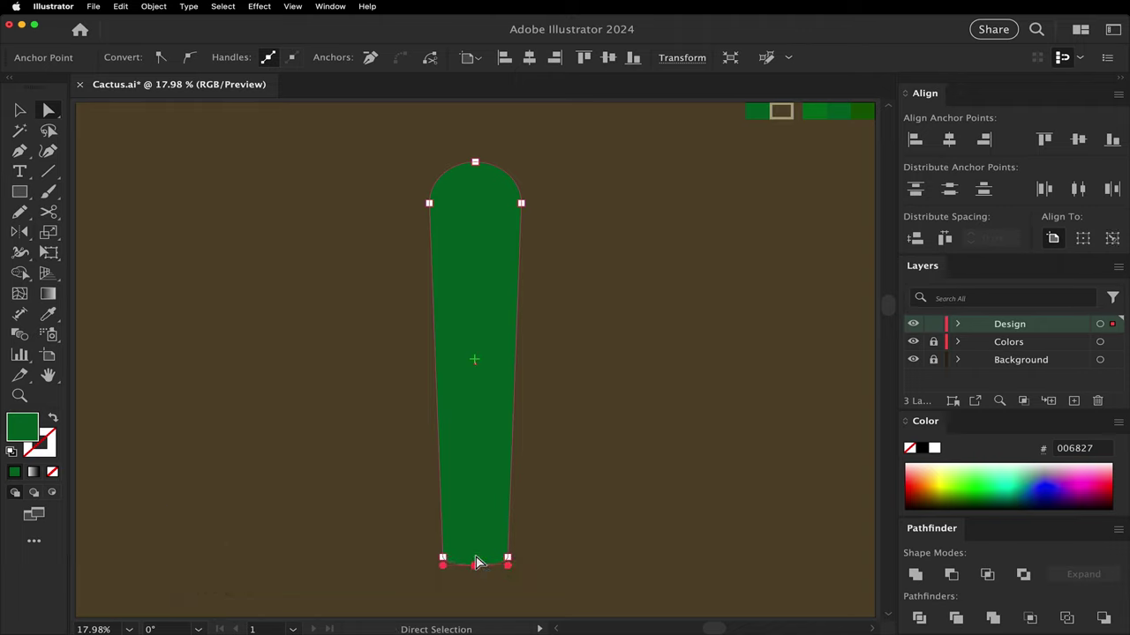
key(v)
click(577, 526)
Step: Make the rounded top asymmetrical by moving its left anchor point outward and up, and its right one outward and down
key(m)
key(v)
key(a)
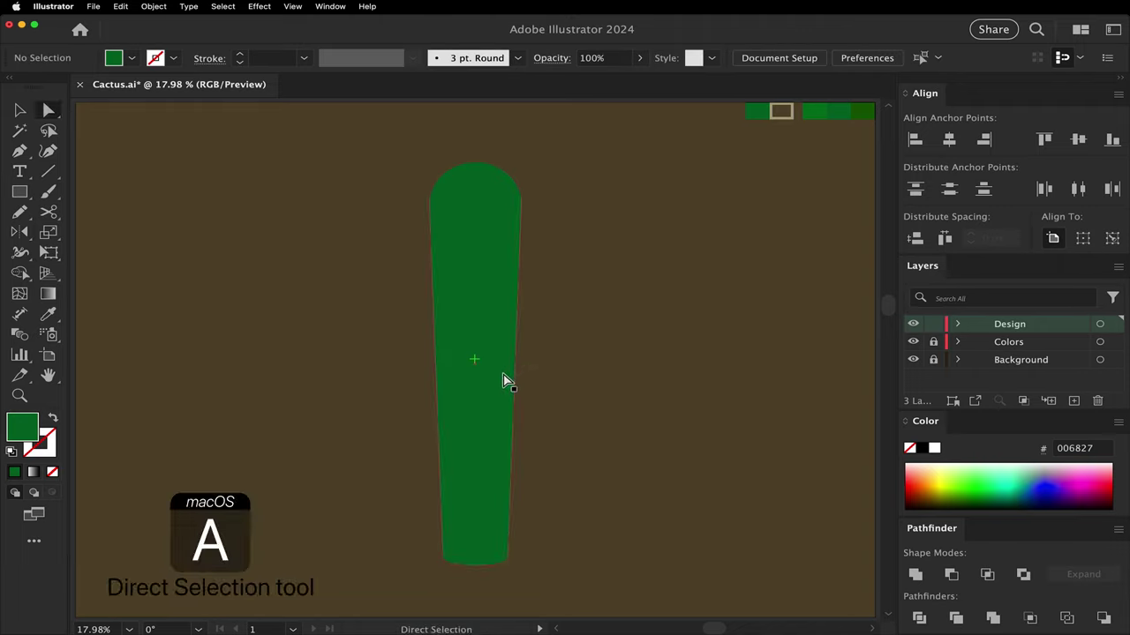
drag(415, 183, 474, 277)
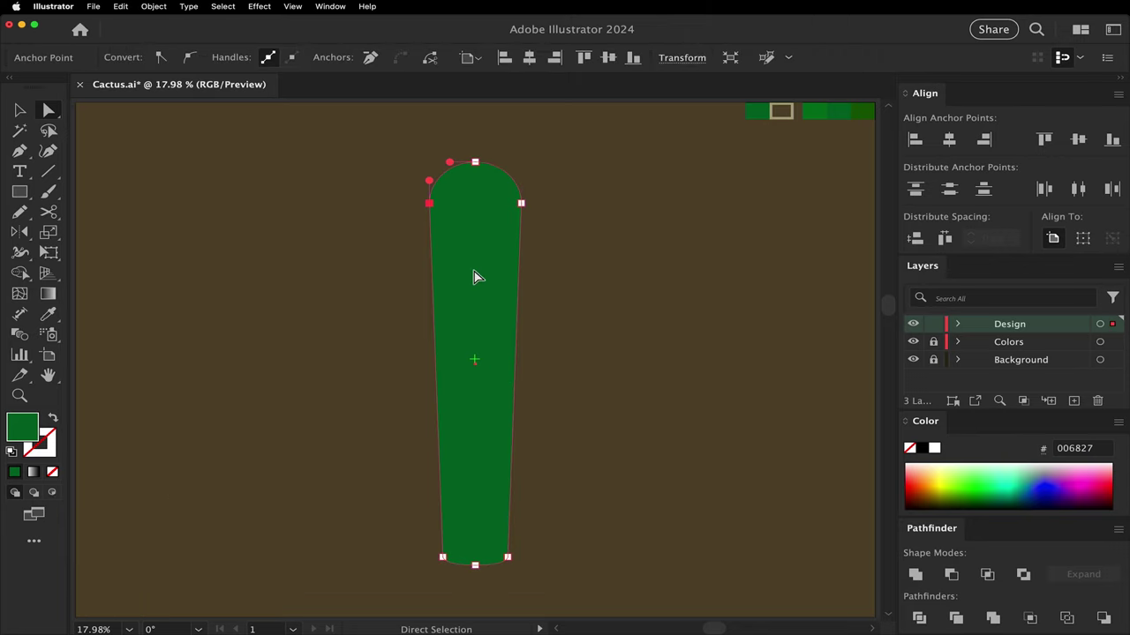
key(Left)
key(Up)
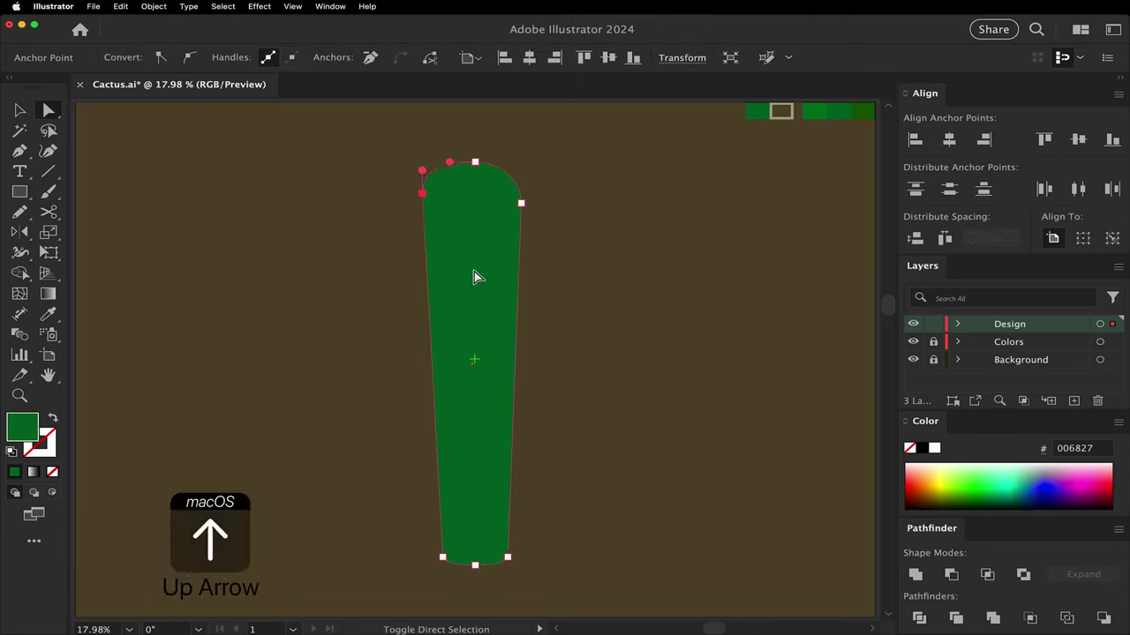
drag(570, 174, 504, 240)
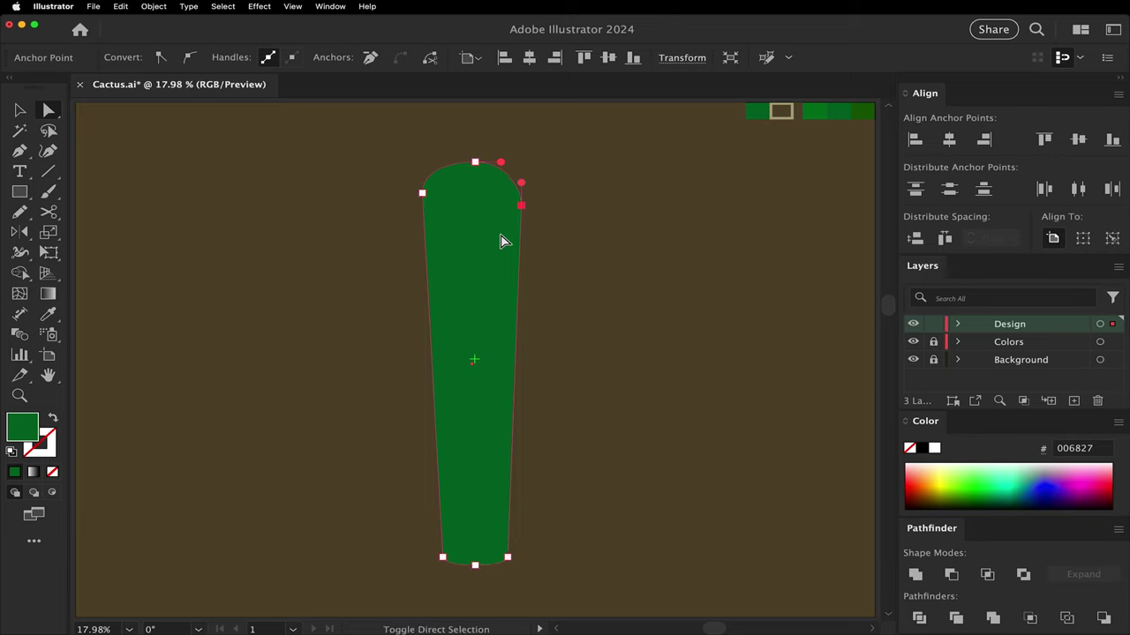
key(Down)
key(Right)
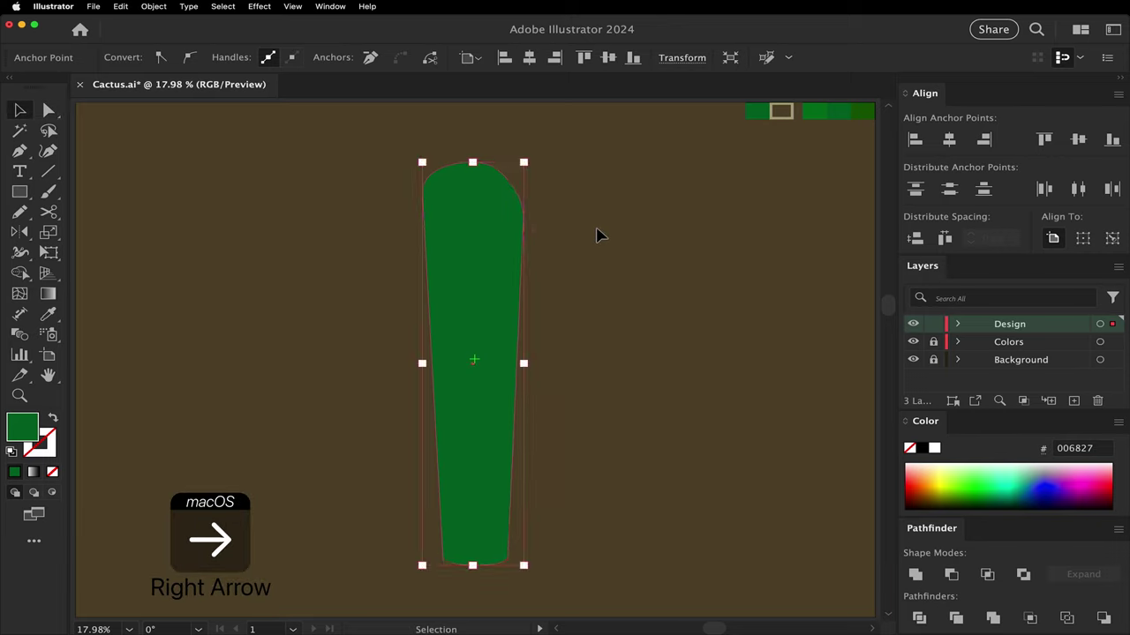
super+click(598, 231)
Step: Draw a narrow rectangle extending past both ends of the trunk and fill it with the lighter green 00721b swatch
key(m)
drag(454, 135, 510, 597)
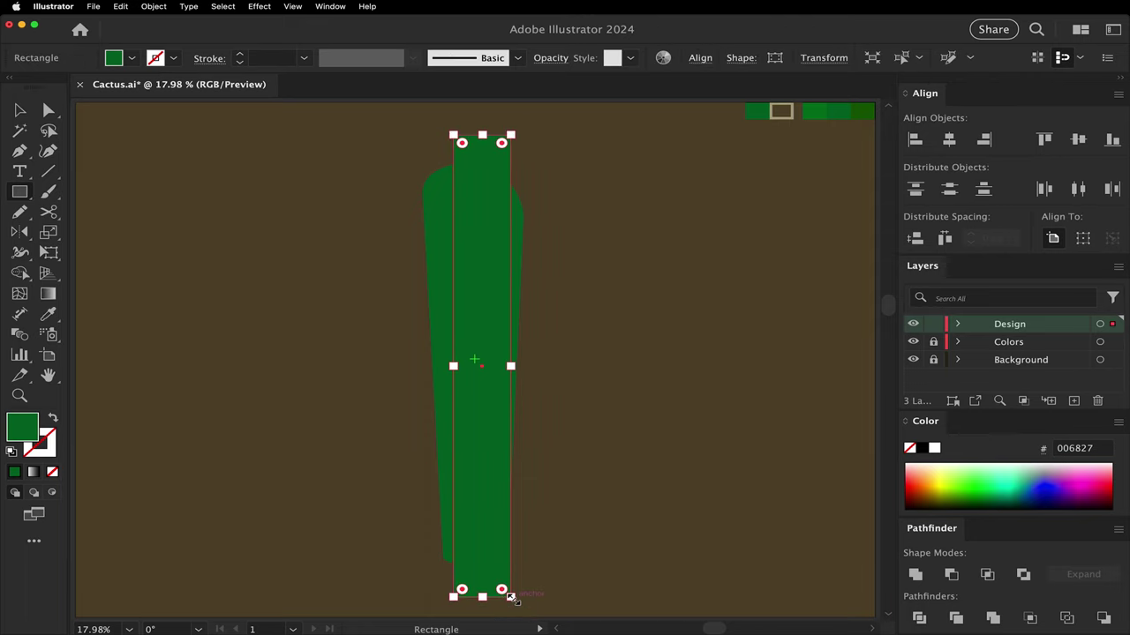
key(i)
click(810, 116)
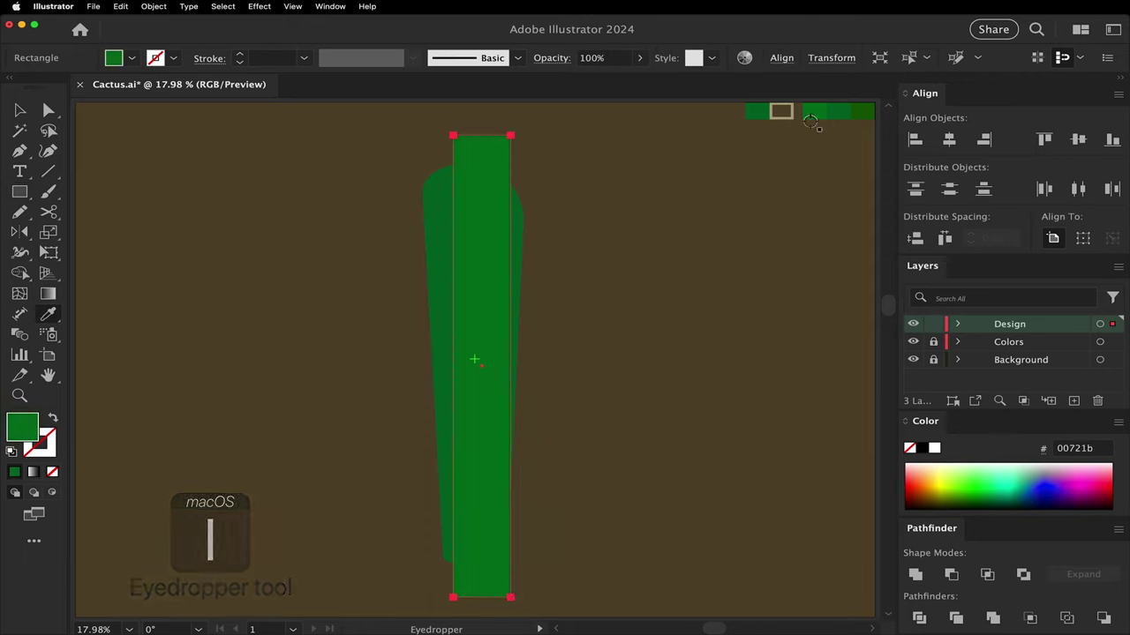
Step: Turn the lighter green rectangle into a long triangle by deleting its bottom-left anchor point
key(a)
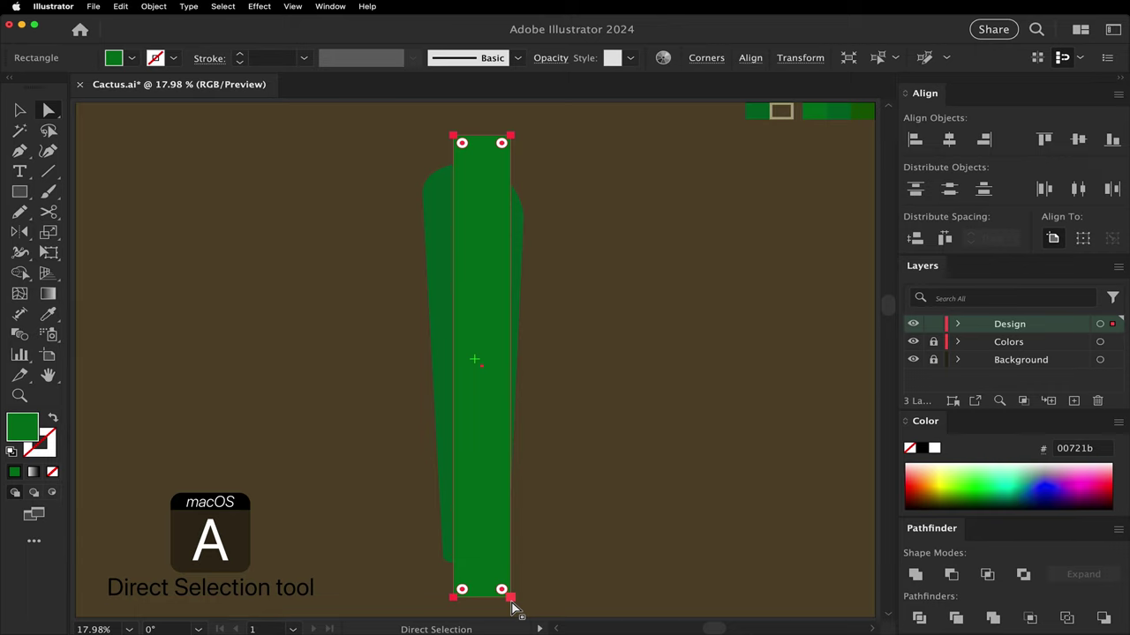
click(454, 599)
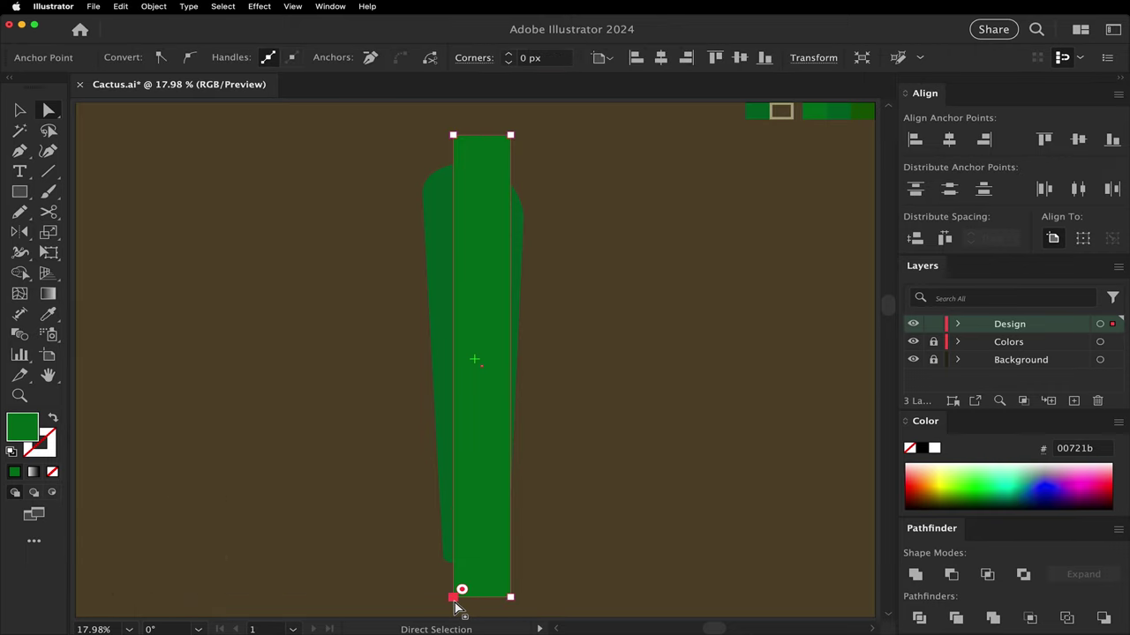
key(Delete)
Step: Move the lighter green triangle over the trunk's left side and narrow it into a highlight stripe
key(v)
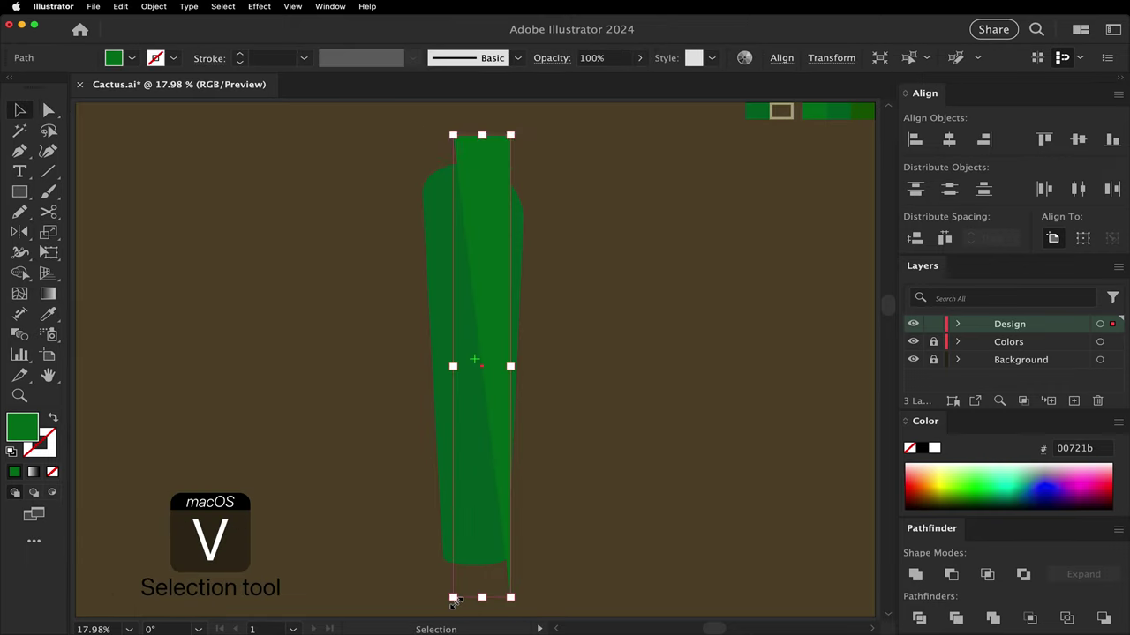
key(Left)
key(Left)
key(Left)
key(Left)
key(Left)
key(Left)
key(Left)
key(Left)
key(Left)
key(Left)
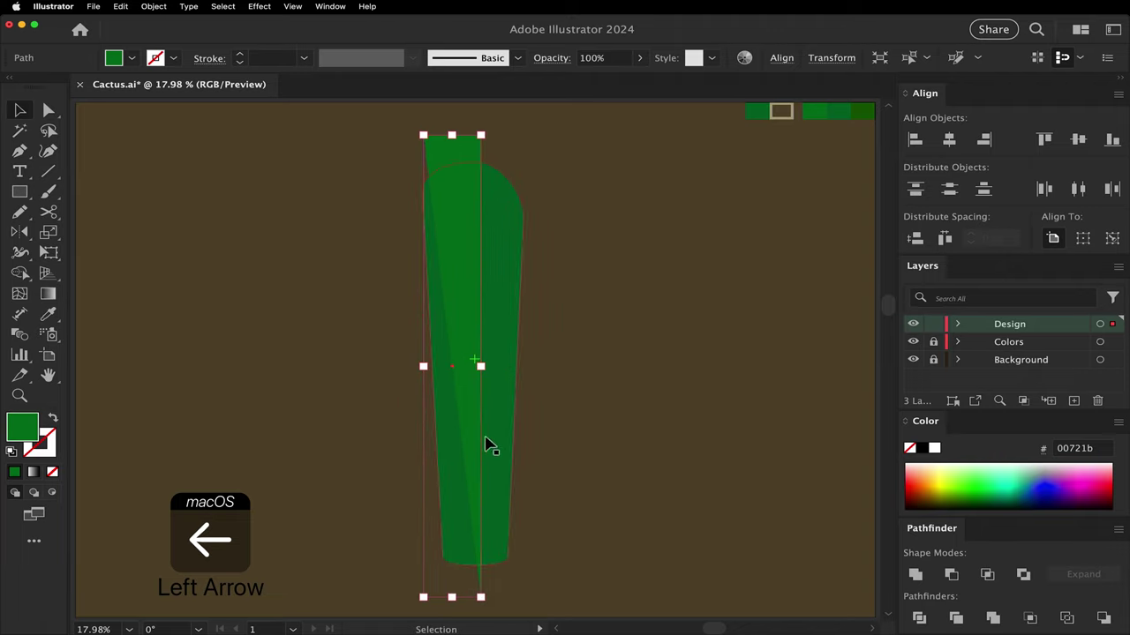
drag(480, 365, 461, 366)
key(Right)
key(Right)
key(Right)
key(Left)
key(Left)
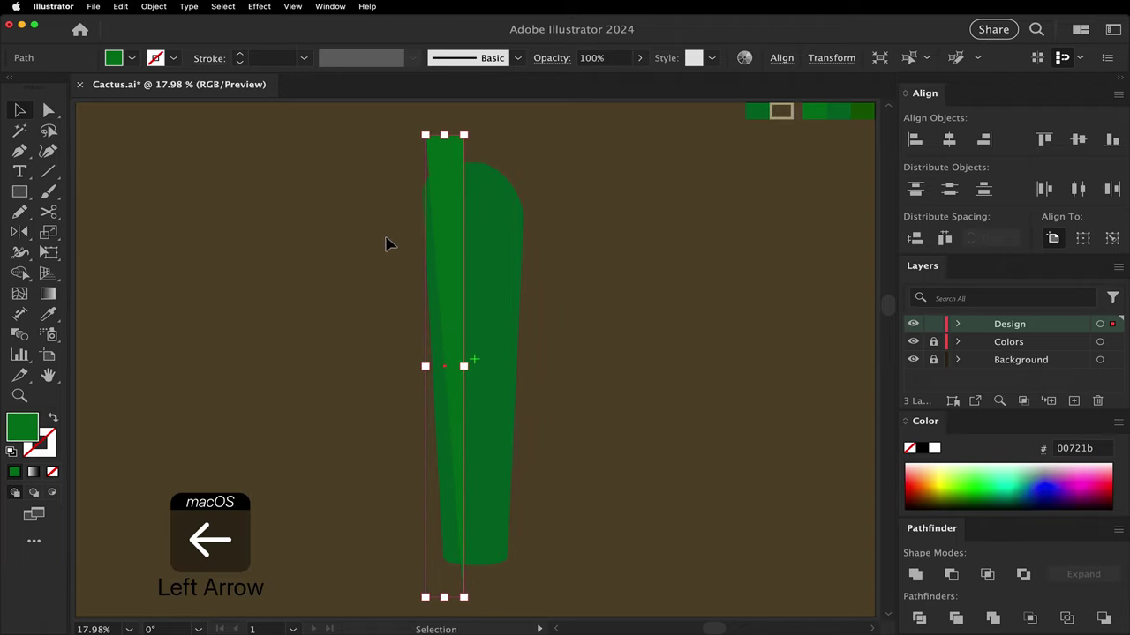
Step: Duplicate the highlight triangle onto the trunk's right side and reflect the copy across the vertical axis
click(385, 243)
drag(446, 228, 497, 233)
double_click(21, 233)
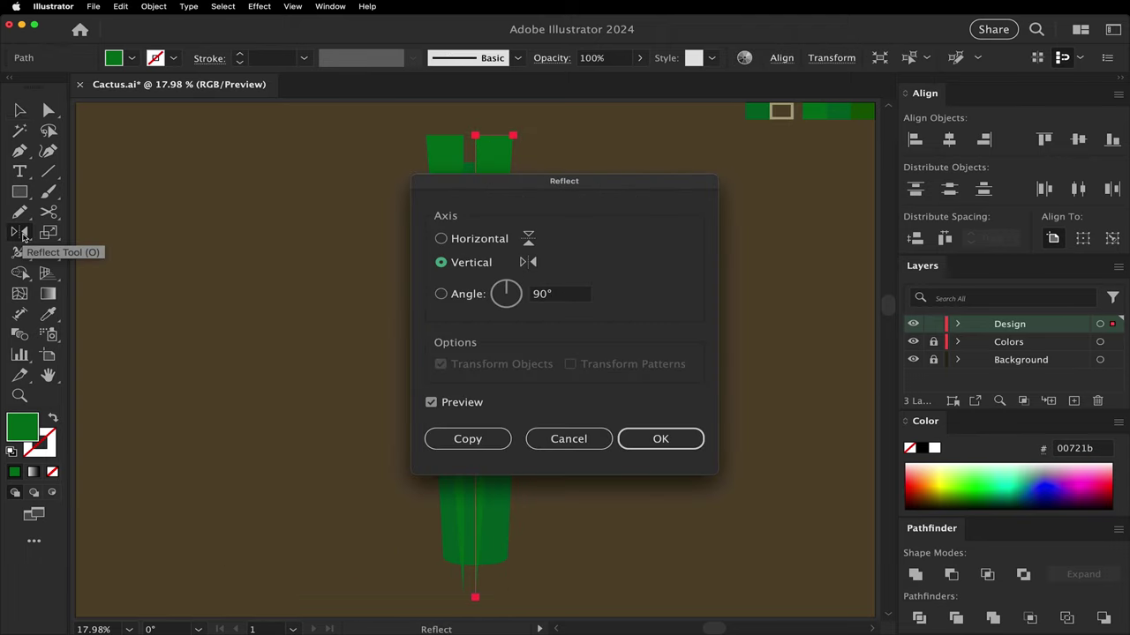
key(Return)
Step: Recolor the mirrored triangle with the dark green 145b00 swatch, then narrow it slightly and shift it right as a shadow stripe
key(i)
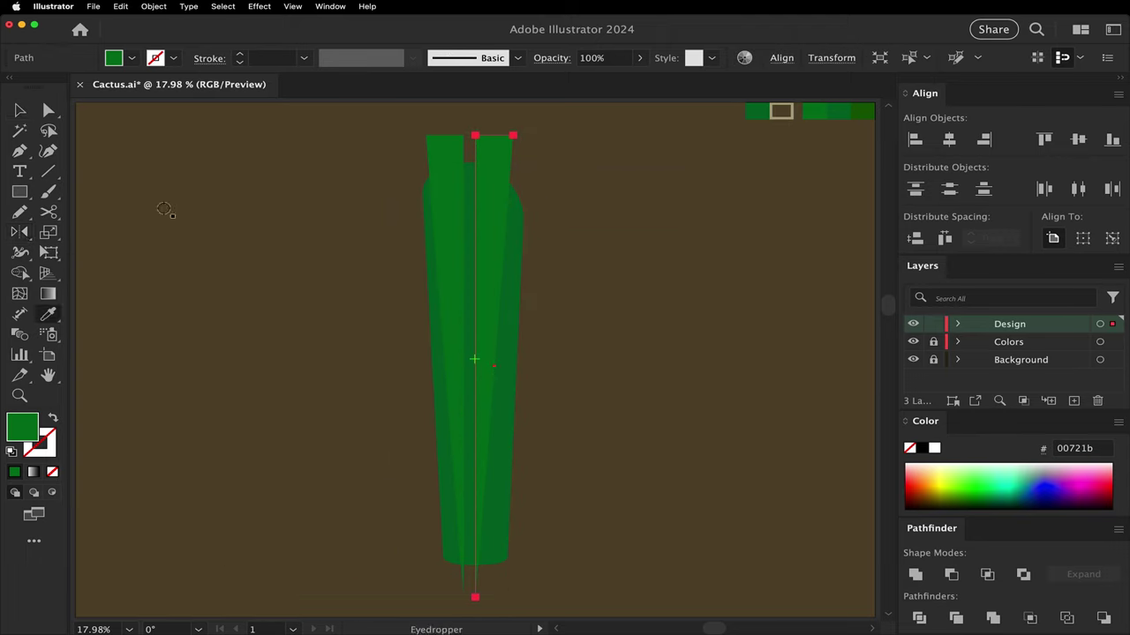
click(855, 116)
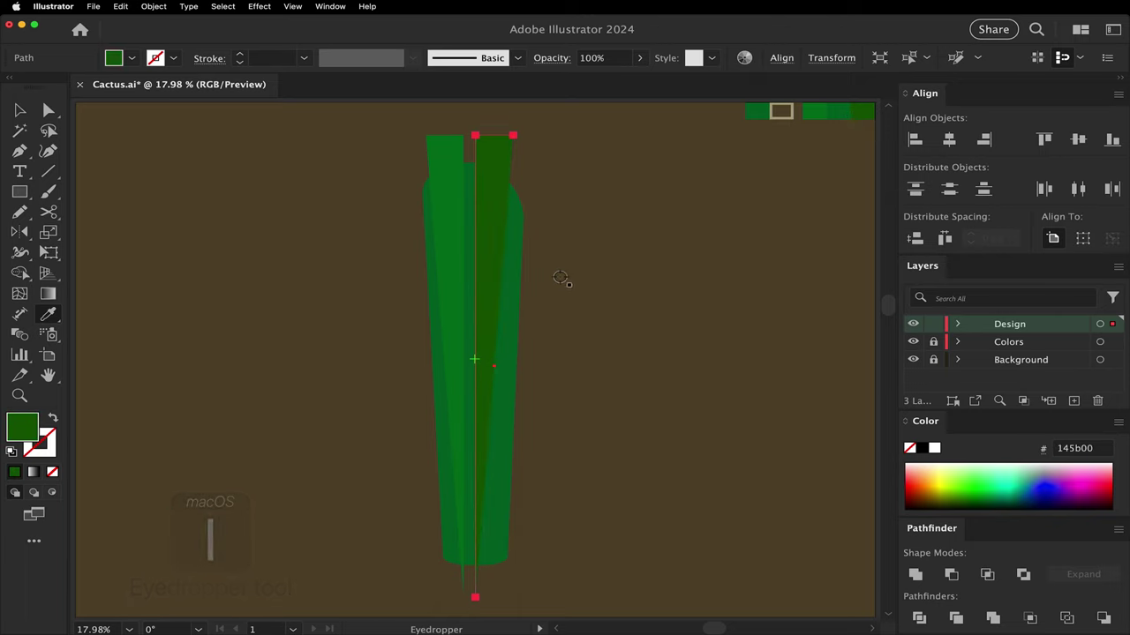
key(v)
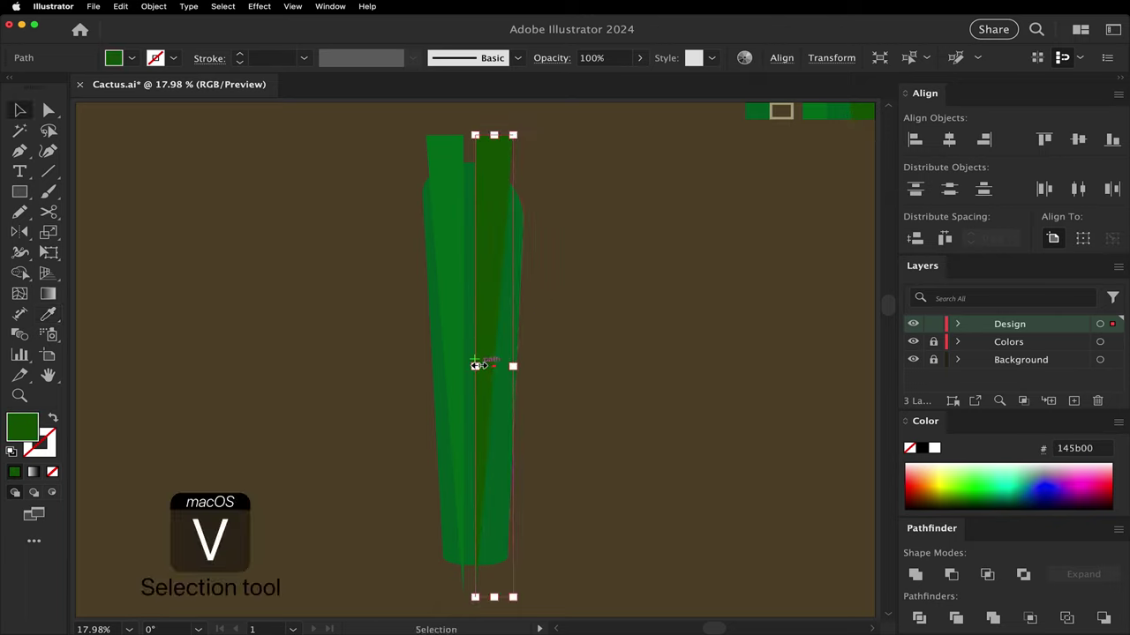
drag(477, 364, 482, 368)
key(Right)
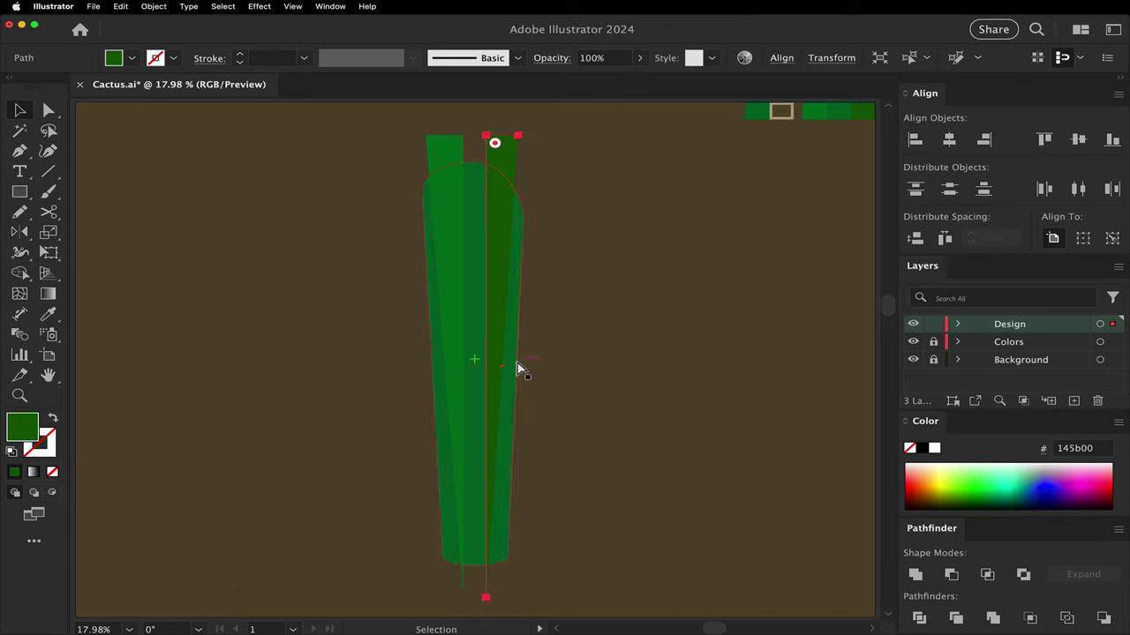
Step: Remove the parts of both stripes that stick out above and below the trunk with the Shape Builder tool
key(super+a)
key(shift+m)
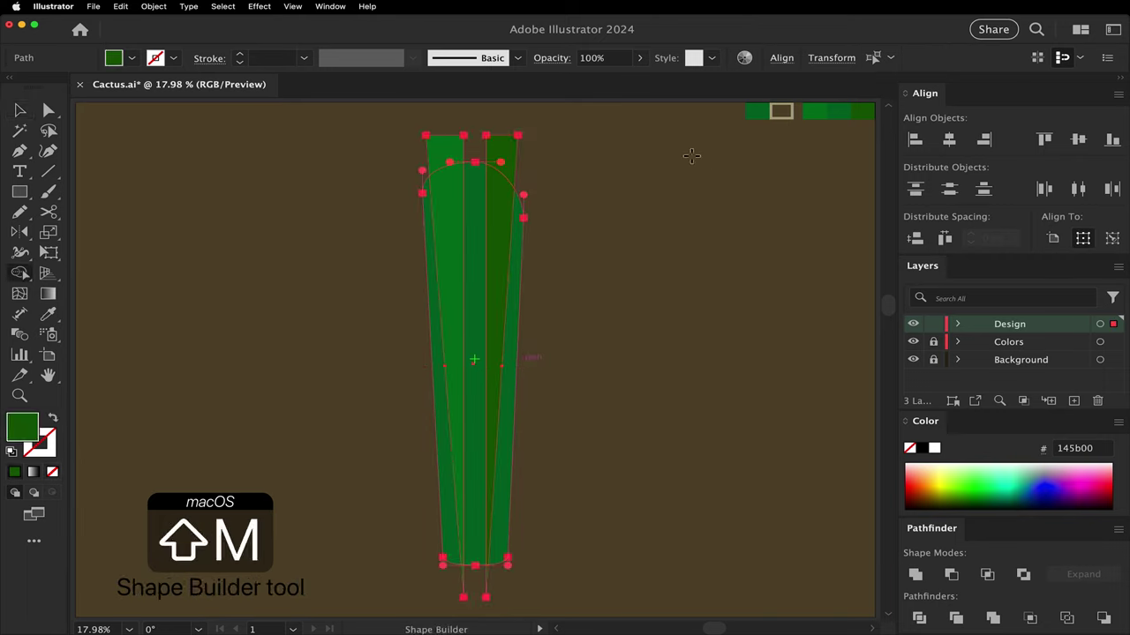
key(alt)
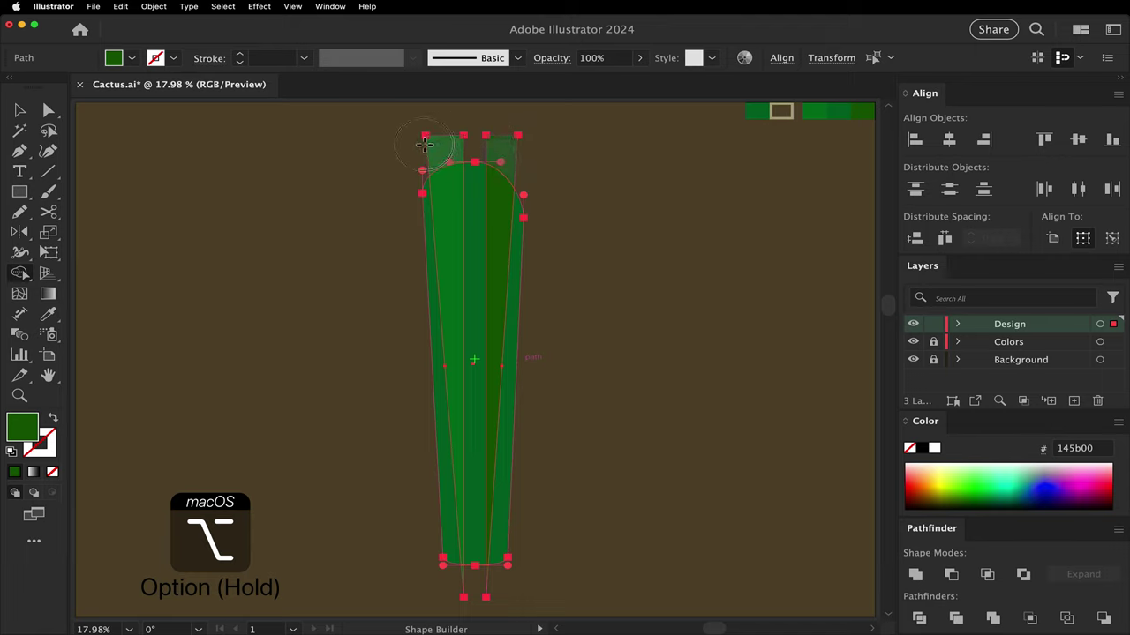
key(alt)
alt+click(487, 580)
key(v)
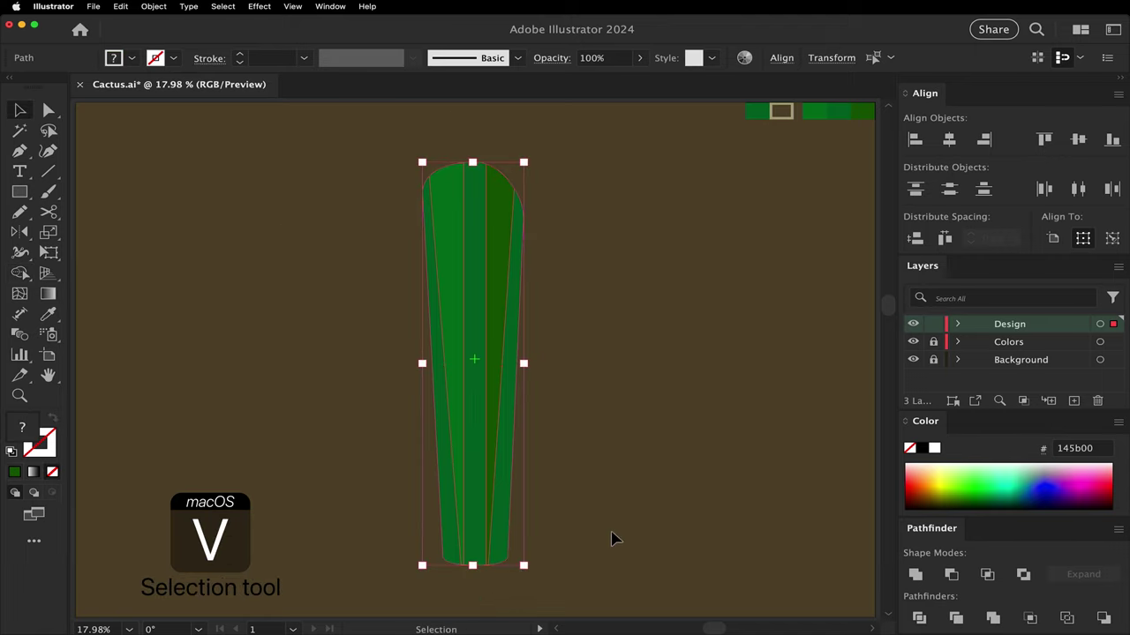
click(612, 537)
Step: Sample the 250 pt green stroke swatch and draw a curved arm with the Pencil tool from the trunk's lower right side upward
key(i)
click(754, 116)
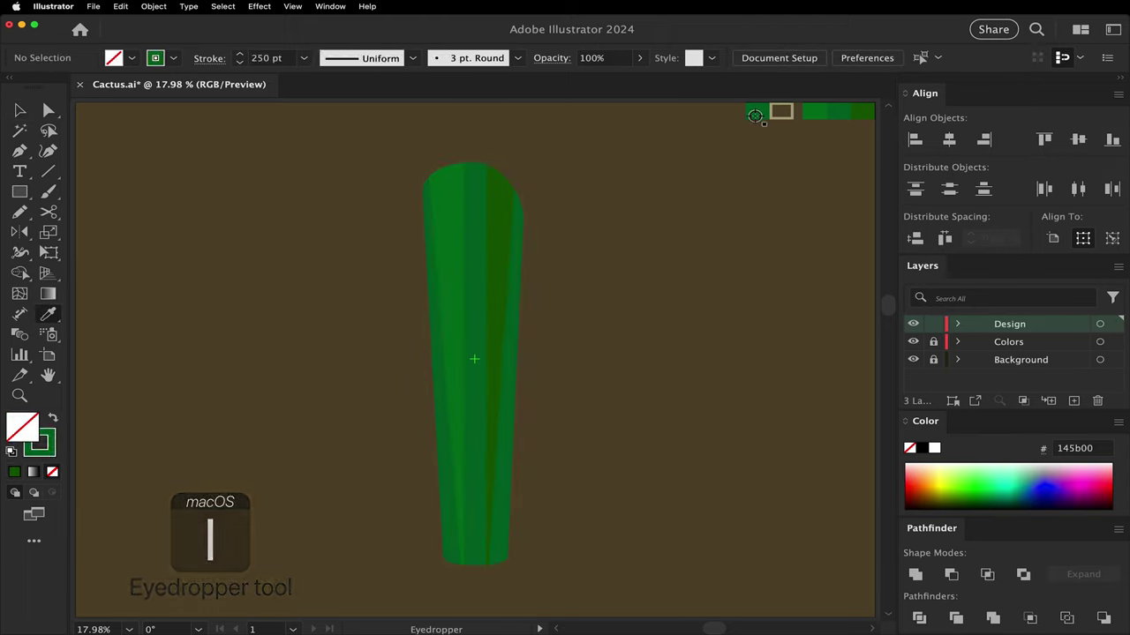
key(n)
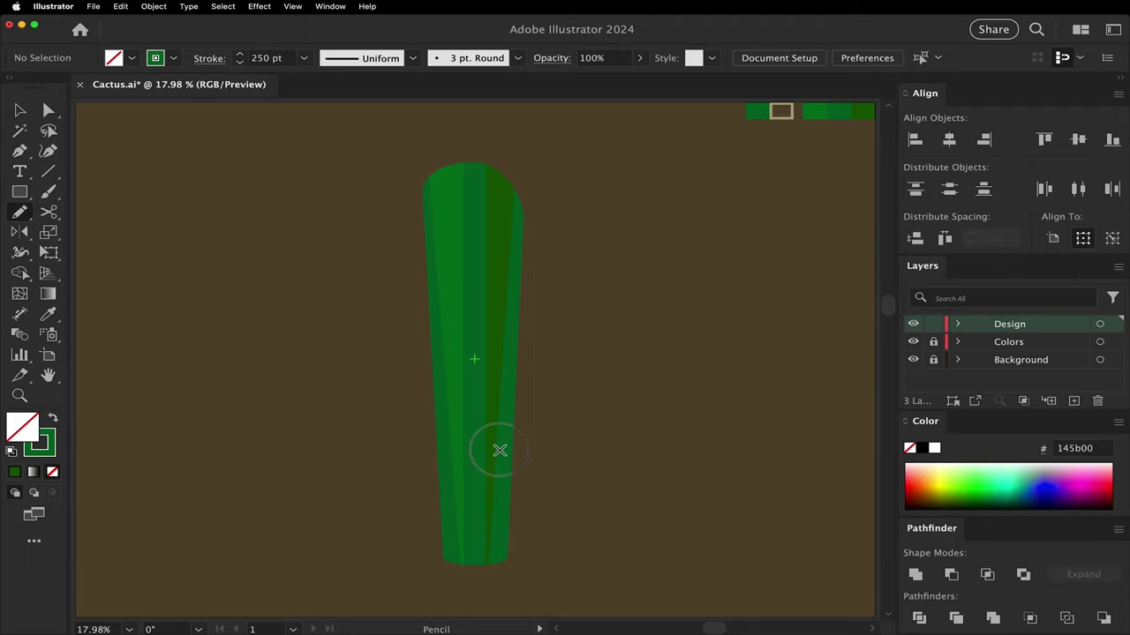
drag(499, 449, 579, 270)
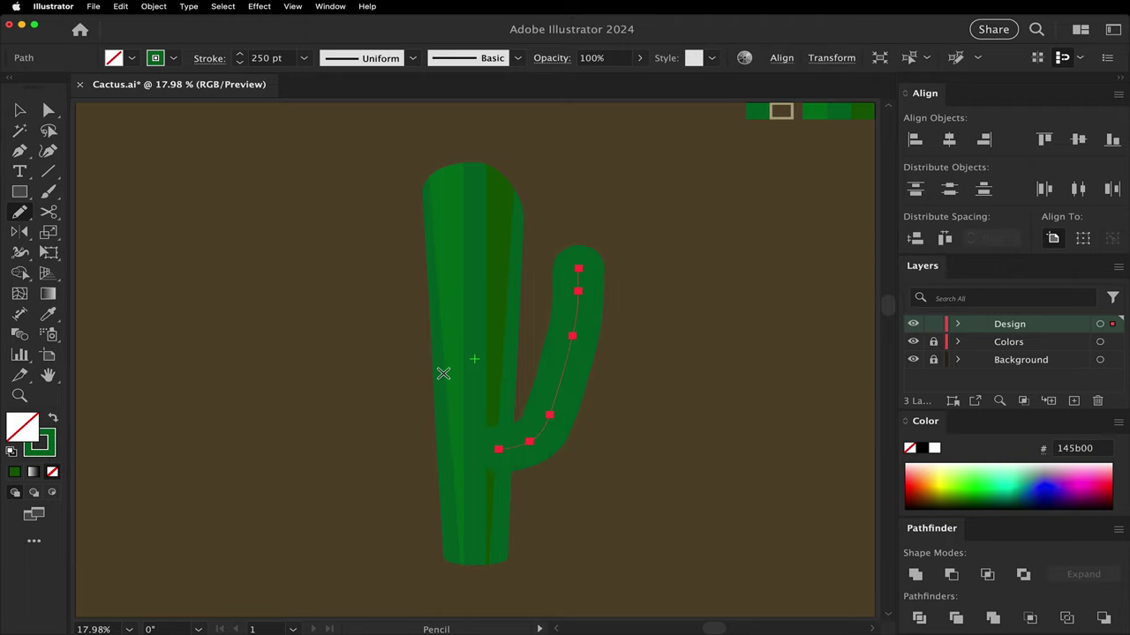
Step: Draw a second curved arm with the Pencil tool from the trunk's left side outward and upward, and deselect it
scroll(443, 374, up, 1)
scroll(440, 380, down, 1)
drag(376, 300, 370, 291)
key(v)
click(269, 322)
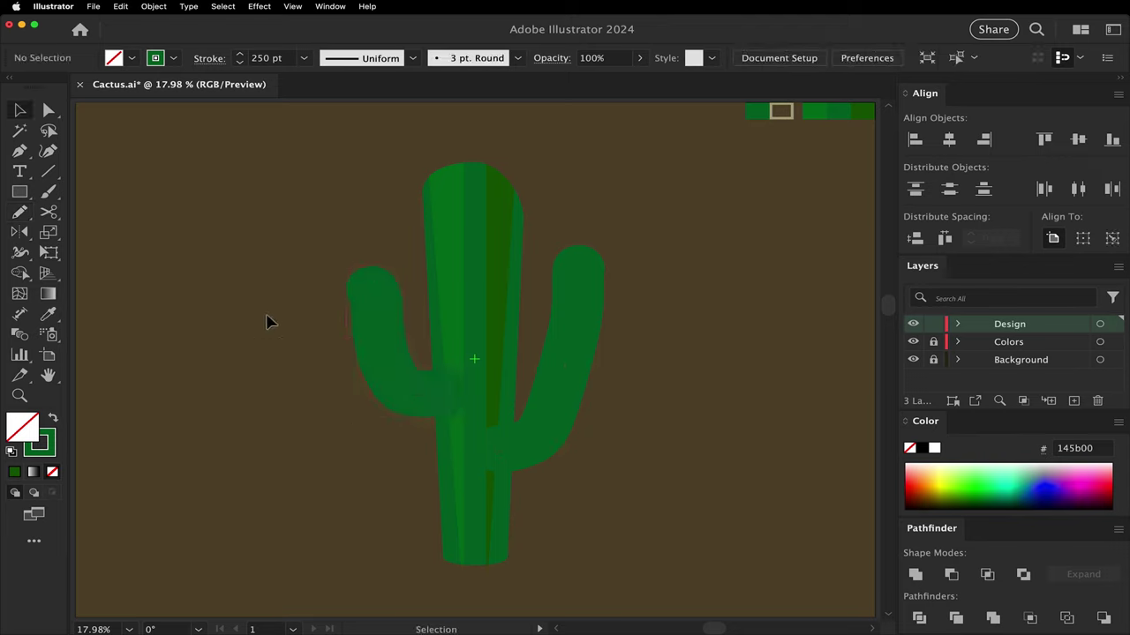
Step: Convert the left arm's thick stroke into a filled shape with Outline Stroke
click(391, 355)
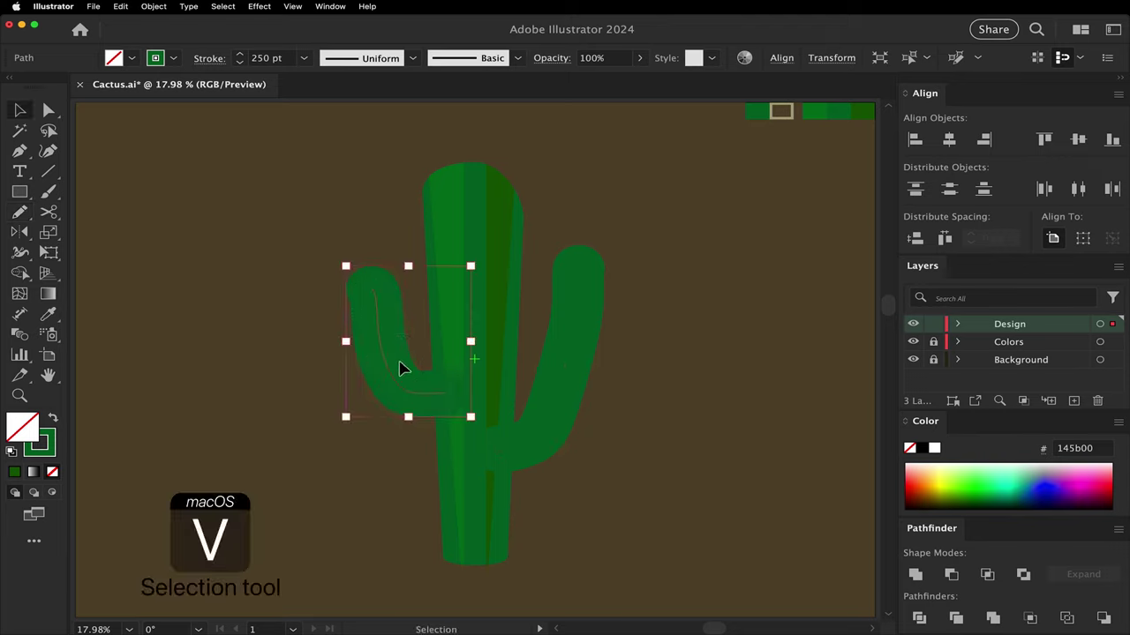
click(153, 6)
mouse_move(212, 303)
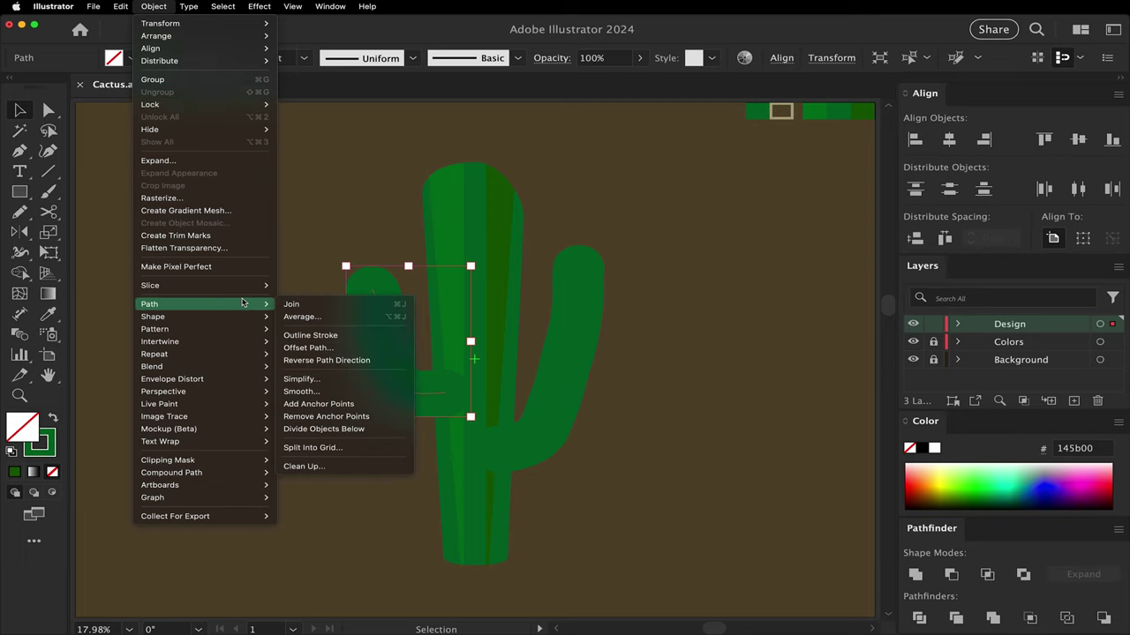
click(311, 335)
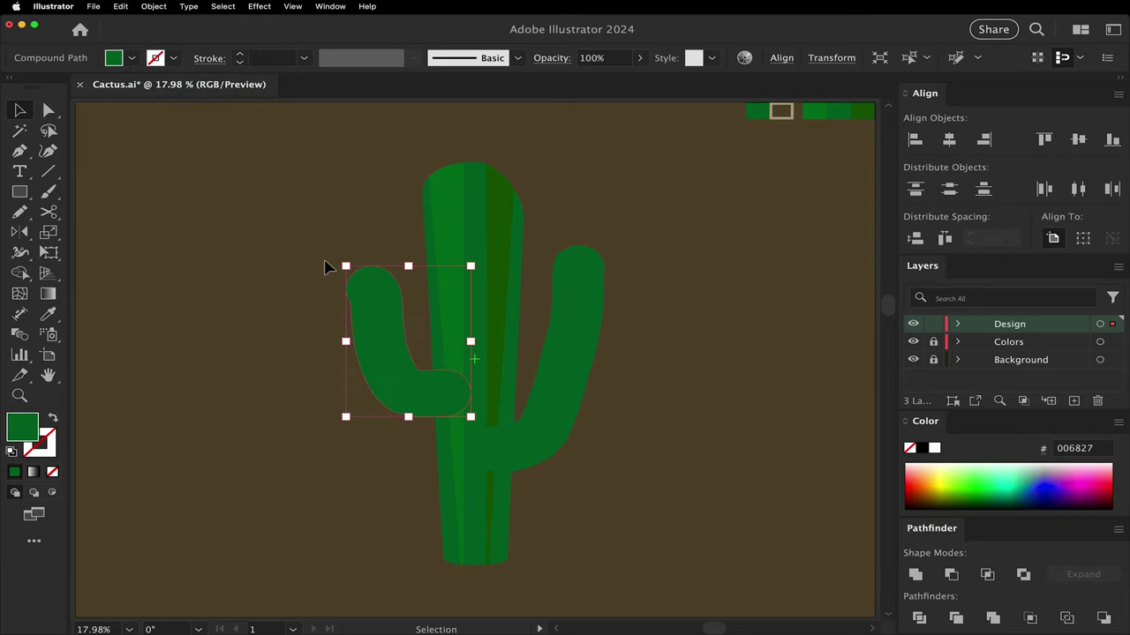
Step: Nudge the anchor points on the outer side of the left arm's tip slightly outward
key(a)
click(350, 304)
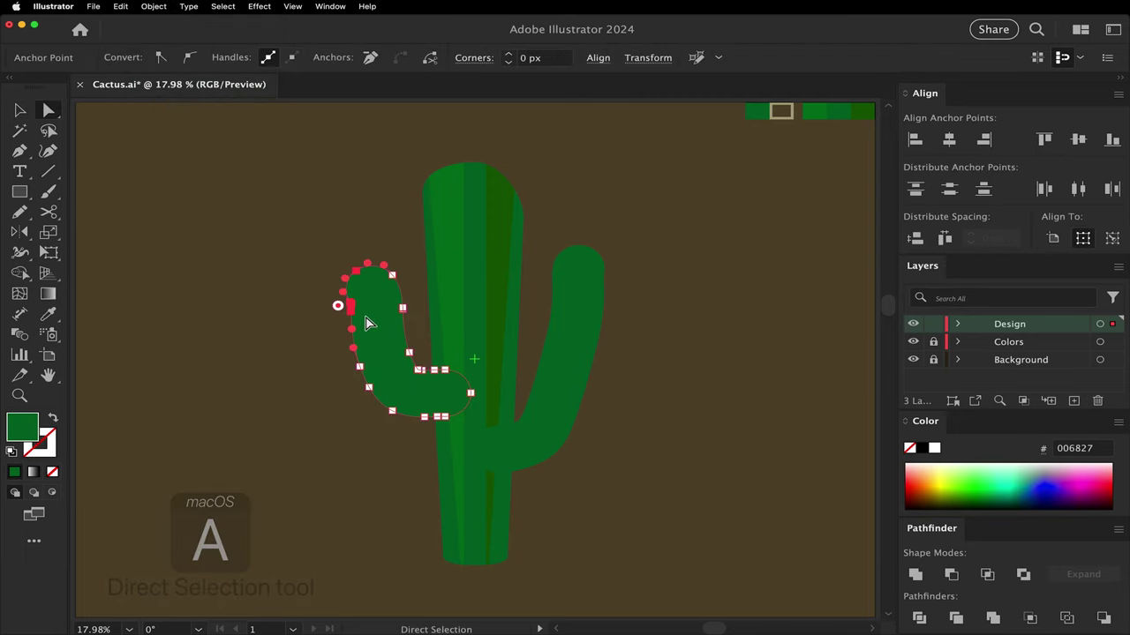
key(Left)
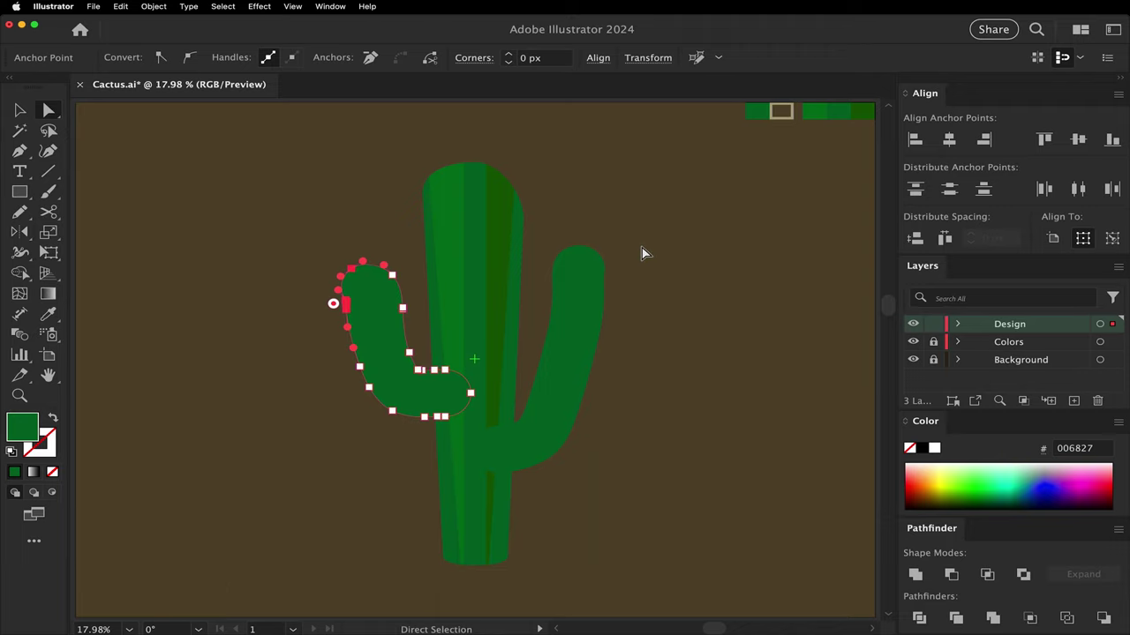
Step: Sample the dark green 145b00 and draw a tapered shadow along the right arm's outer edge with the Pen tool
key(i)
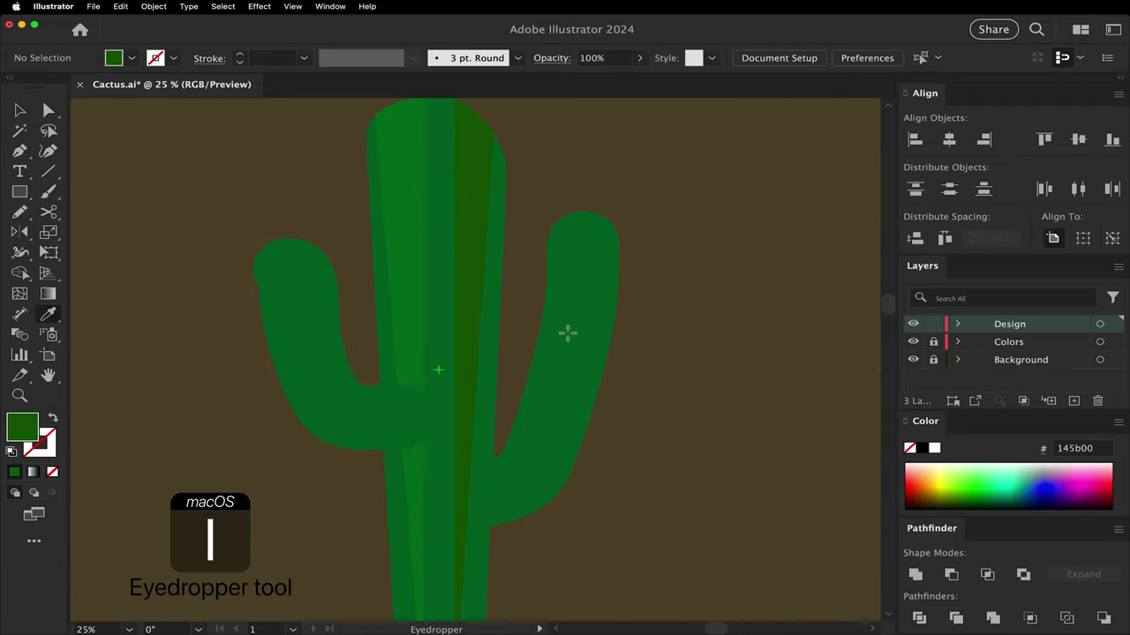
scroll(568, 333, up, 1)
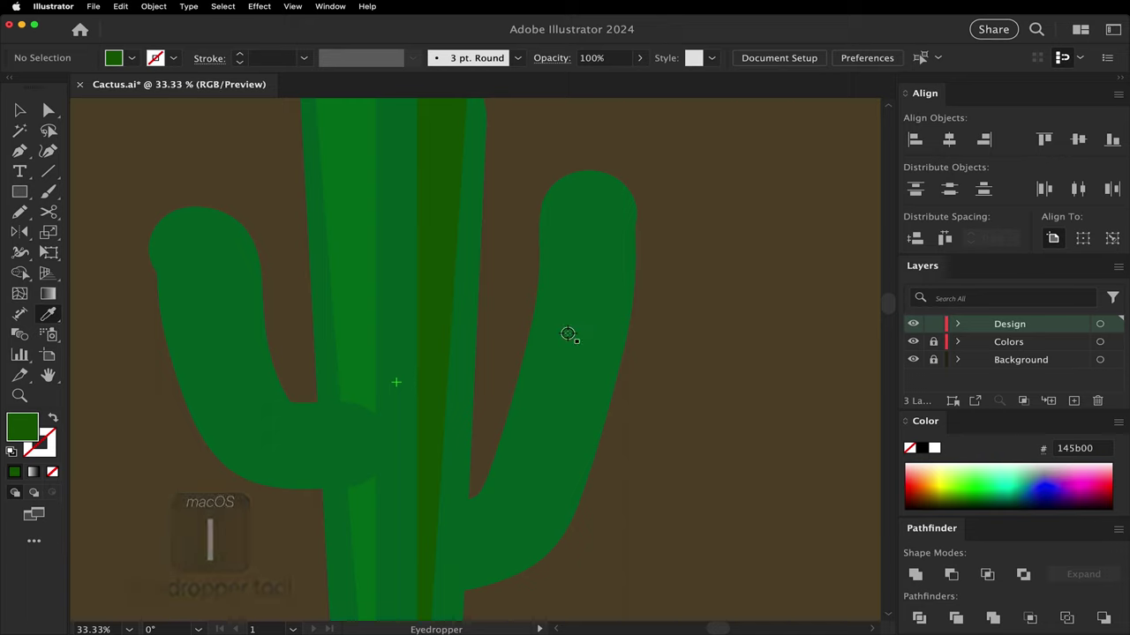
key(p)
click(625, 228)
click(604, 384)
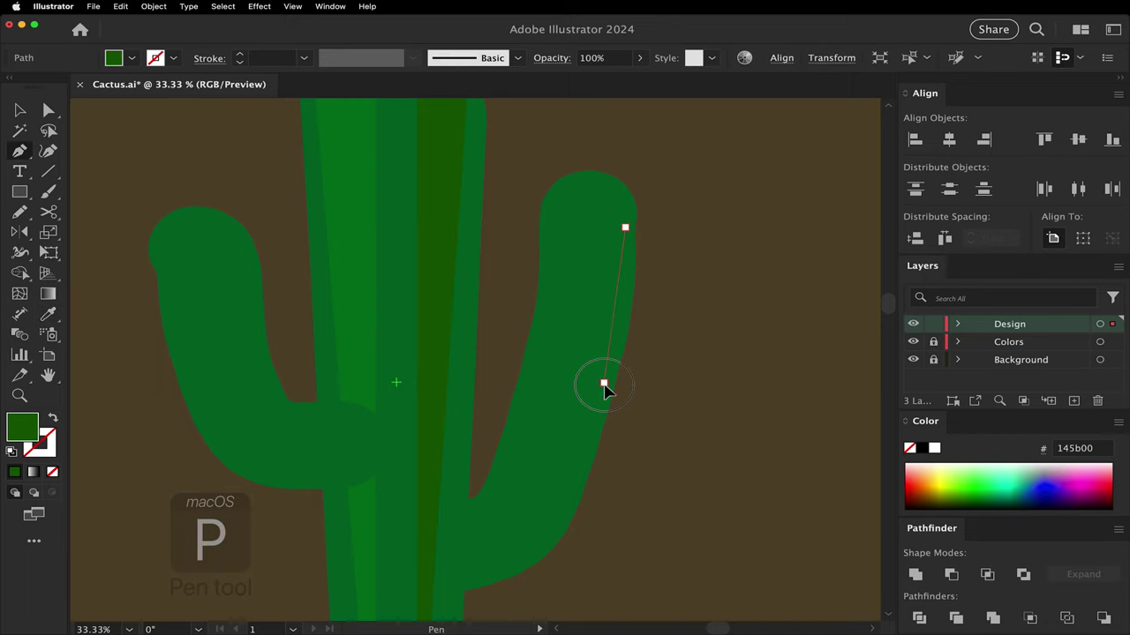
drag(575, 491, 574, 510)
drag(527, 562, 517, 571)
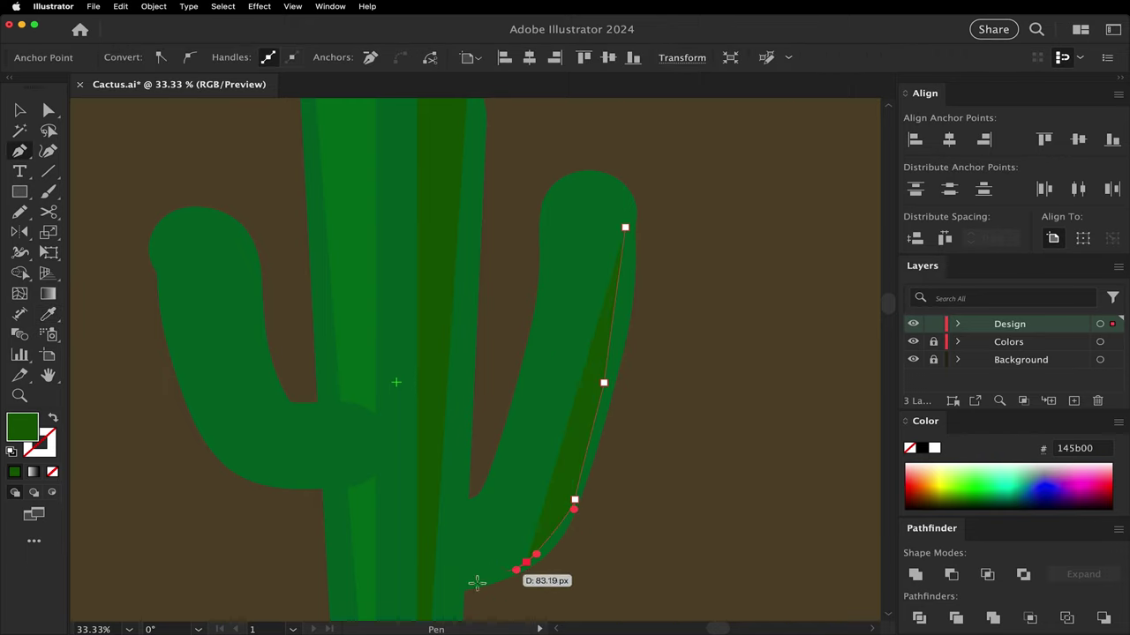
click(466, 587)
key(Escape)
drag(549, 490, 562, 468)
drag(595, 361, 598, 331)
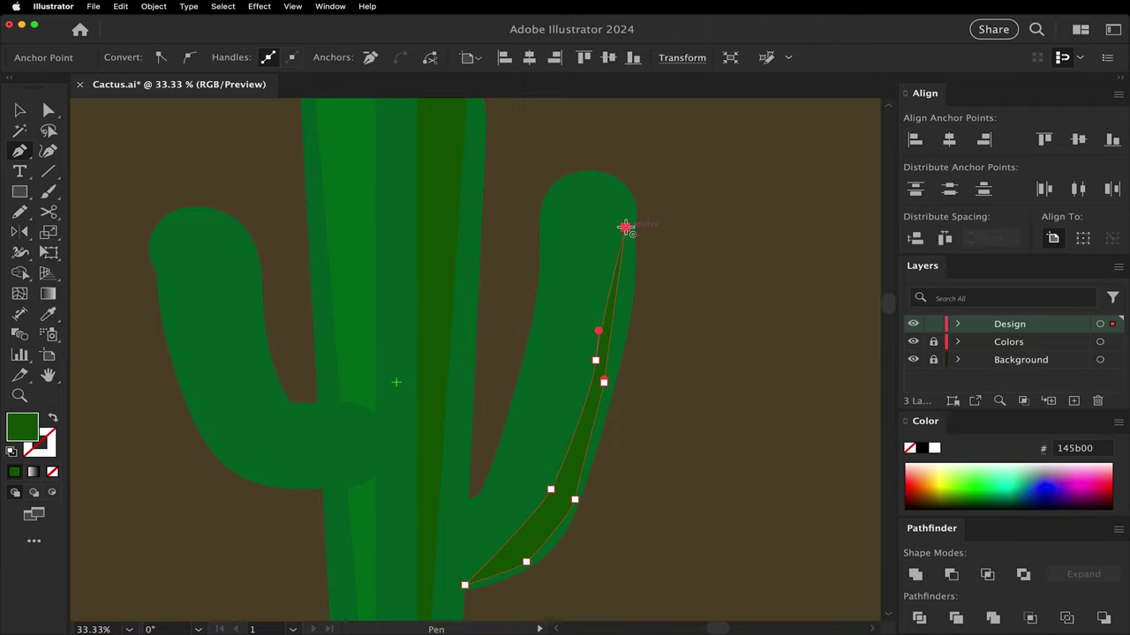
key(Escape)
Step: Draw a tapered sliver along the right arm's inner edge with the Pen tool and recolor it with the trunk highlight's green 00721b
click(551, 217)
click(544, 306)
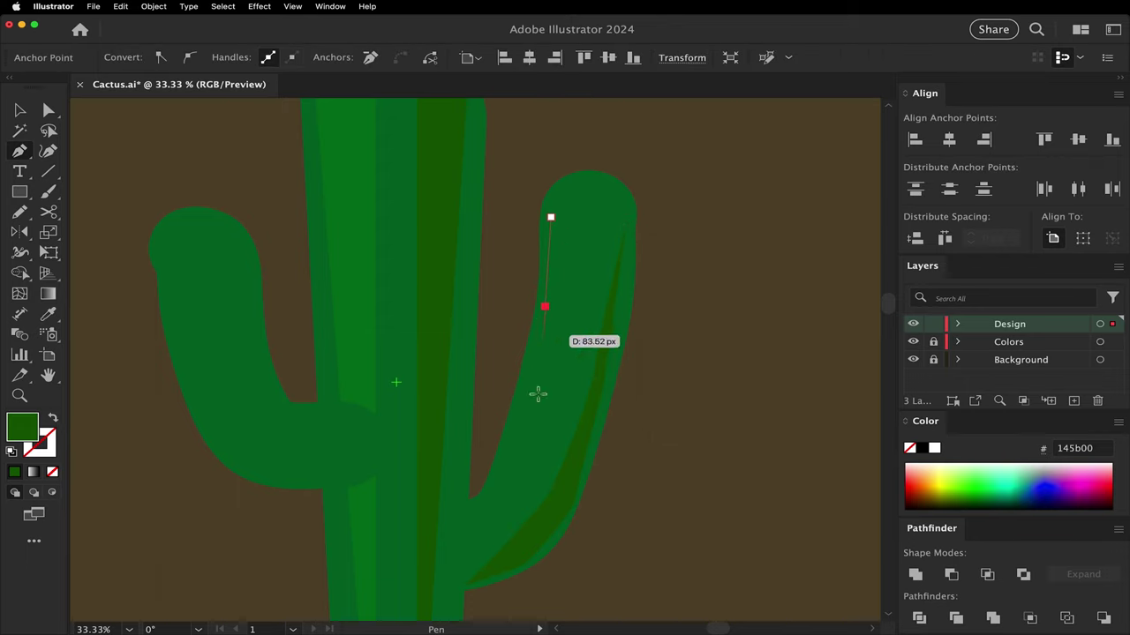
click(514, 450)
click(484, 501)
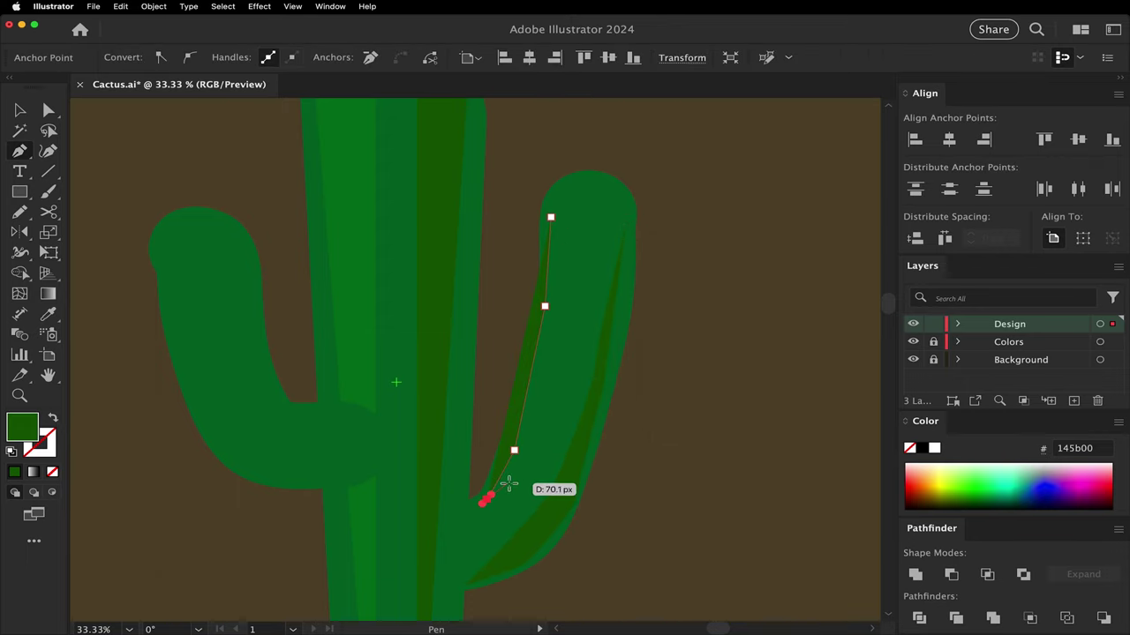
click(507, 482)
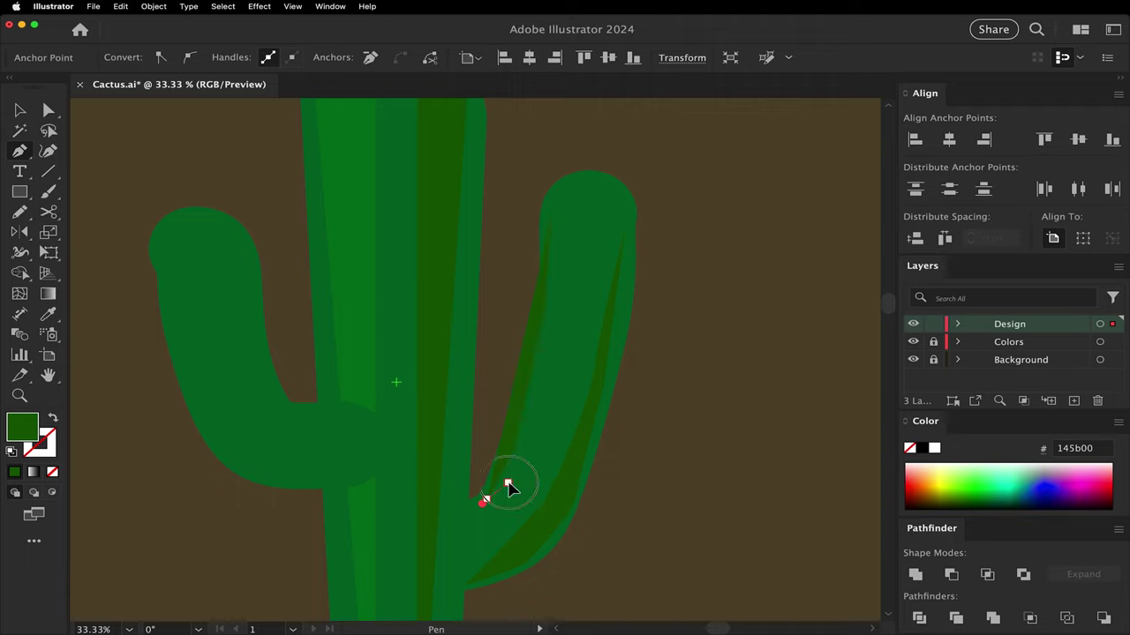
click(544, 406)
click(560, 320)
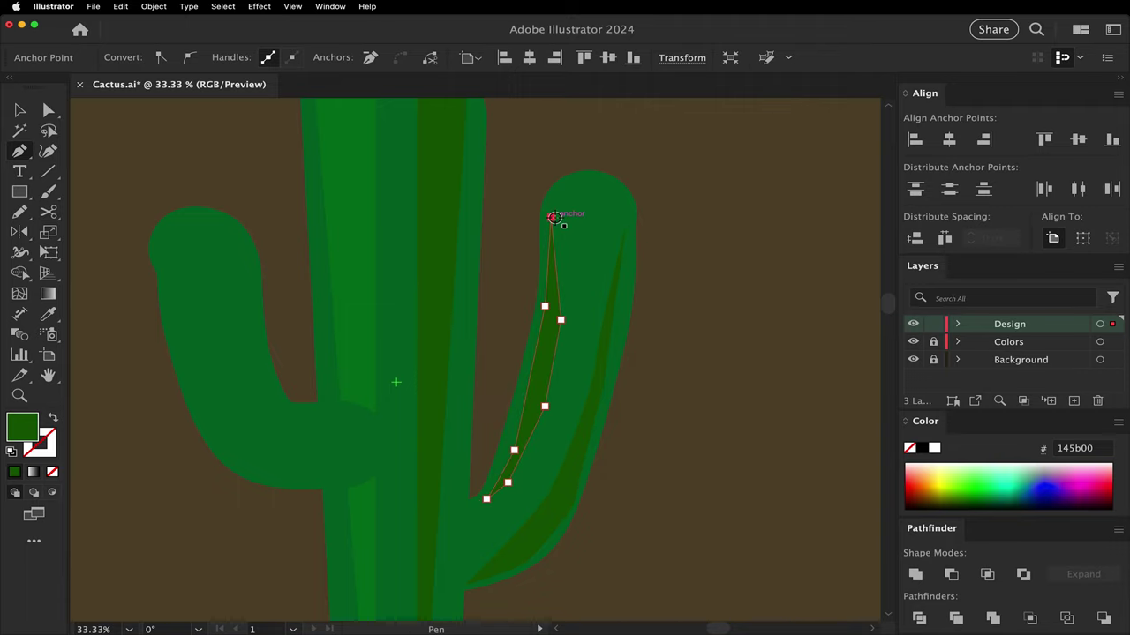
key(i)
click(357, 224)
key(v)
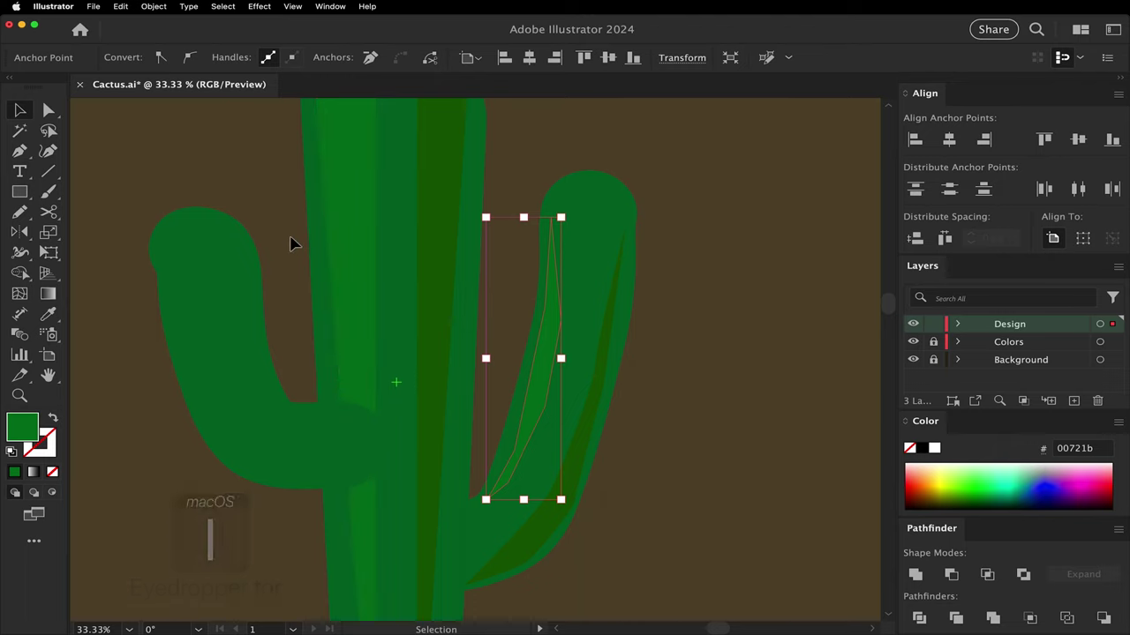
Step: Draw a tapered 00721b highlight along the left arm's inner edge, curving around the bend to the trunk, with the Pen tool
key(p)
click(235, 238)
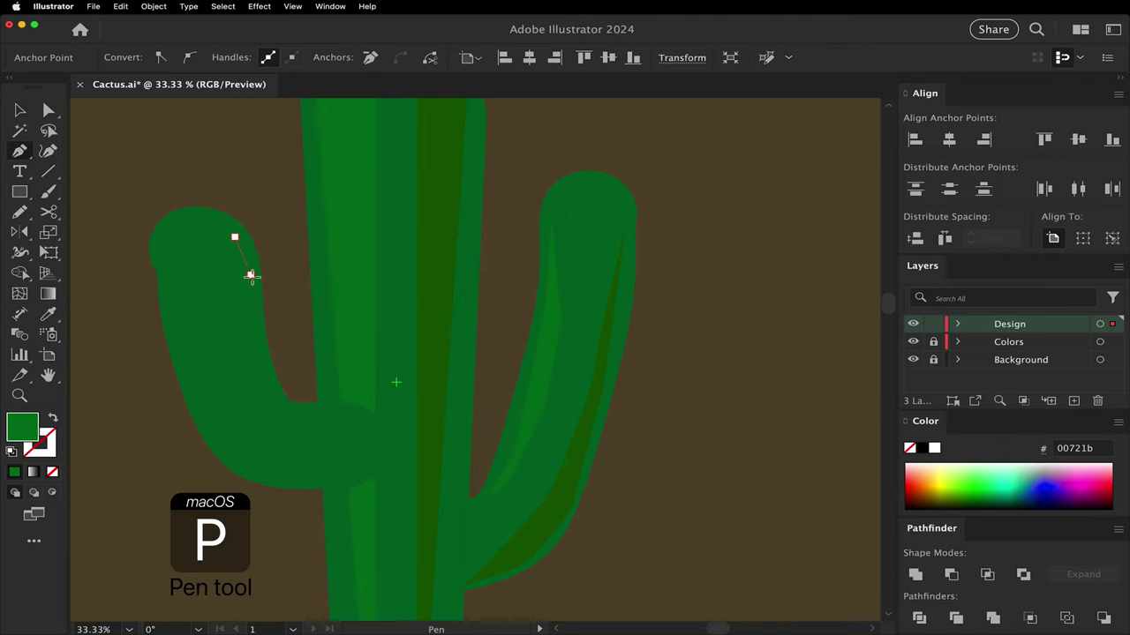
click(251, 276)
click(269, 381)
click(297, 404)
key(super+z)
click(285, 410)
click(343, 413)
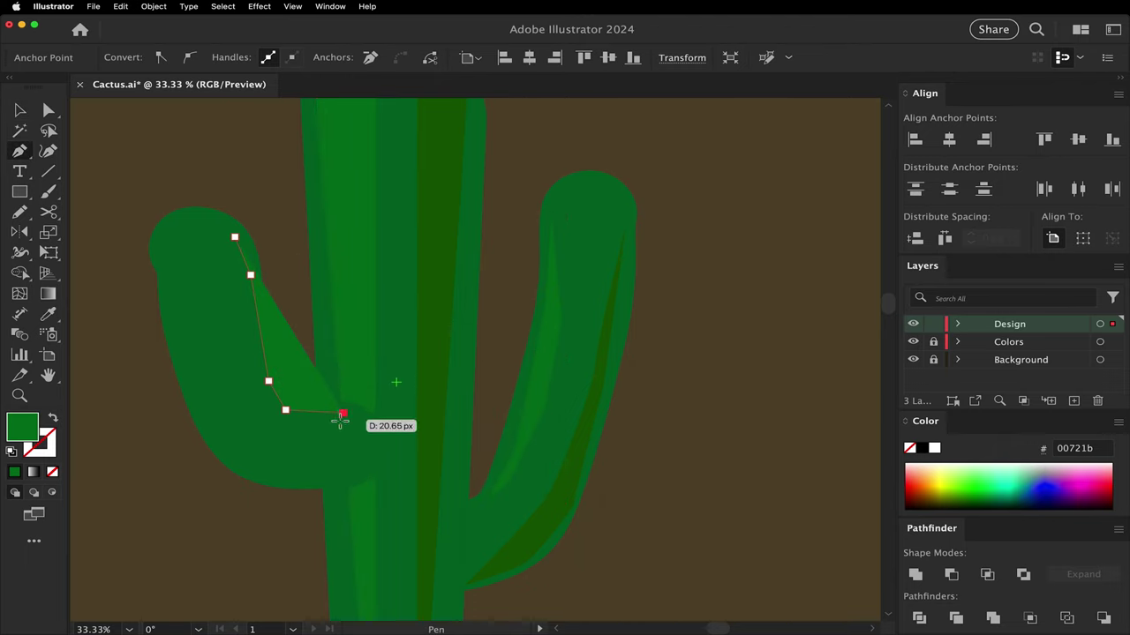
click(338, 422)
drag(270, 416, 257, 397)
click(242, 289)
click(235, 238)
click(235, 238)
Step: Draw a closed tapered sliver along the left arm's outer edge, from the tip down around the bend, with the Pen tool
click(161, 241)
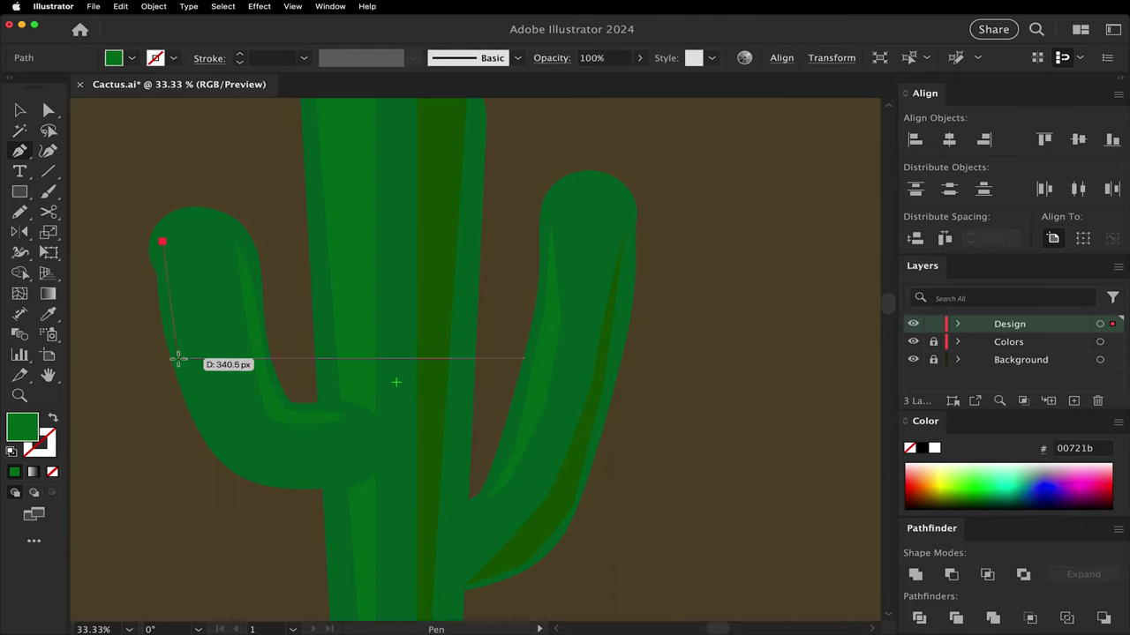
click(176, 359)
click(218, 451)
click(242, 466)
click(262, 474)
click(310, 479)
click(289, 461)
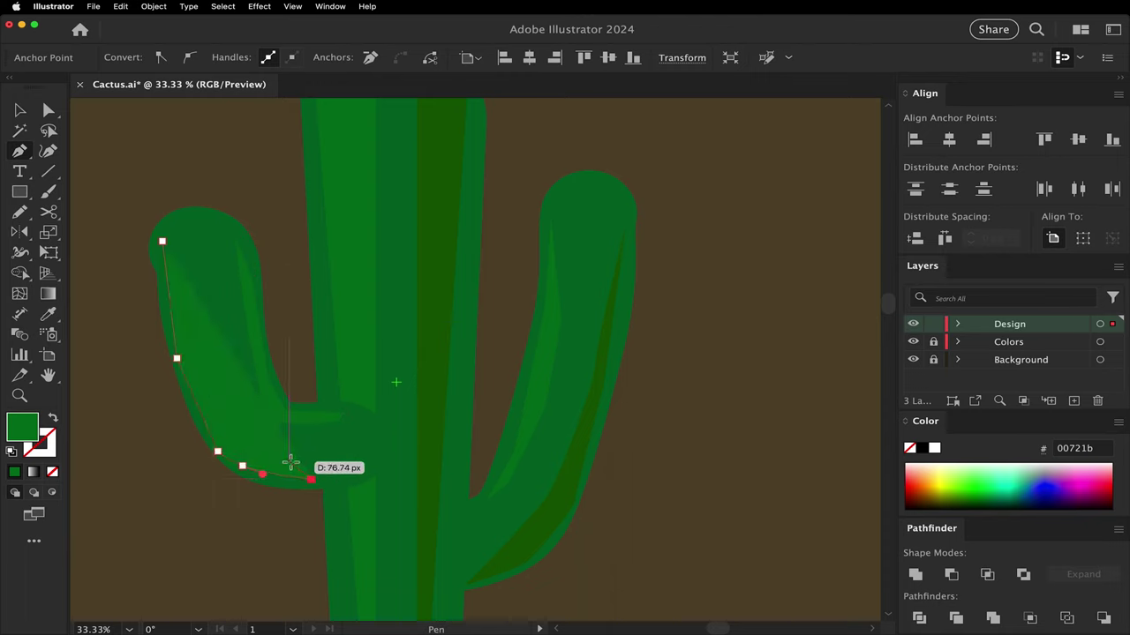
click(234, 424)
click(200, 375)
click(162, 241)
Step: Recolor the left arm's outer sliver with the trunk shadow's dark green 145b00 and deselect it
key(i)
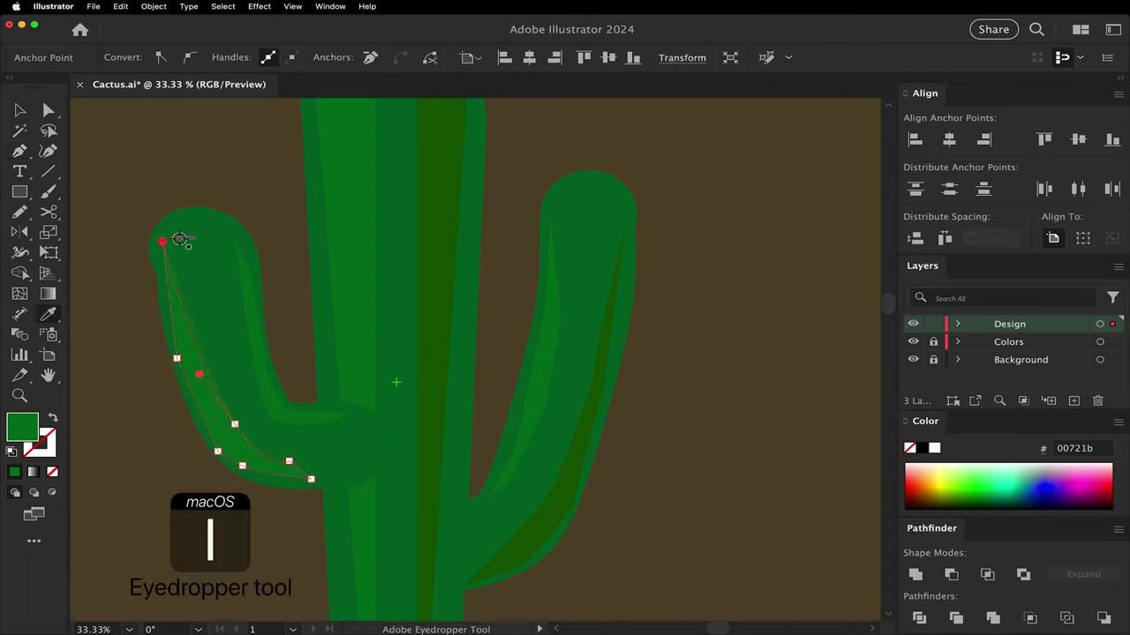
click(444, 252)
key(v)
click(504, 250)
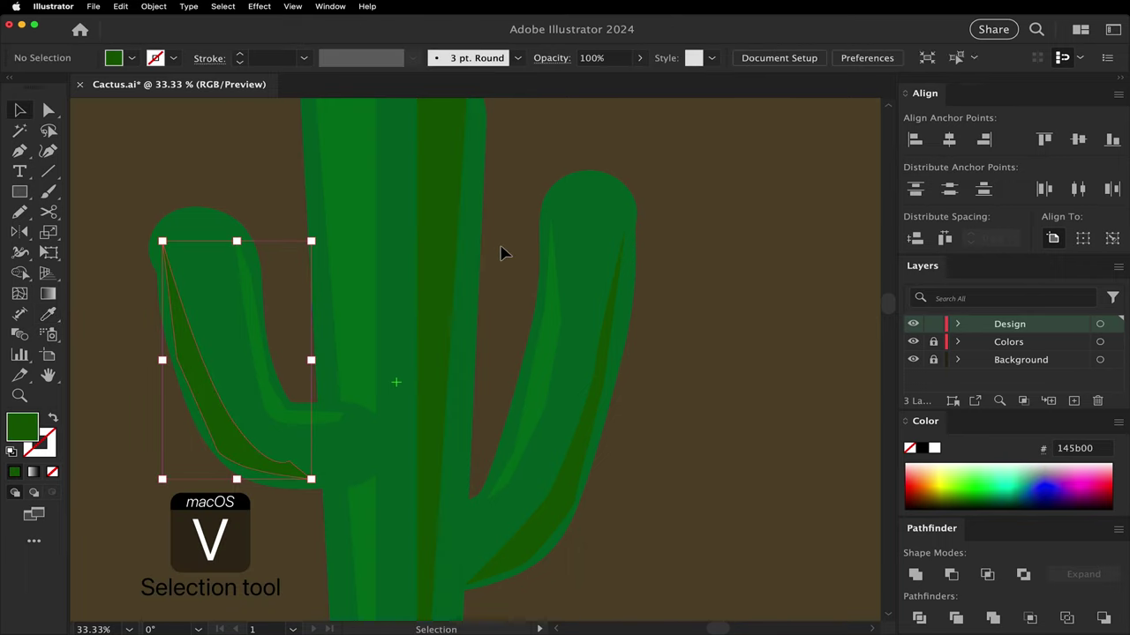
Step: Draw a small ellipse in the empty area right of the cactus and fill it with black 000000
key(super+0)
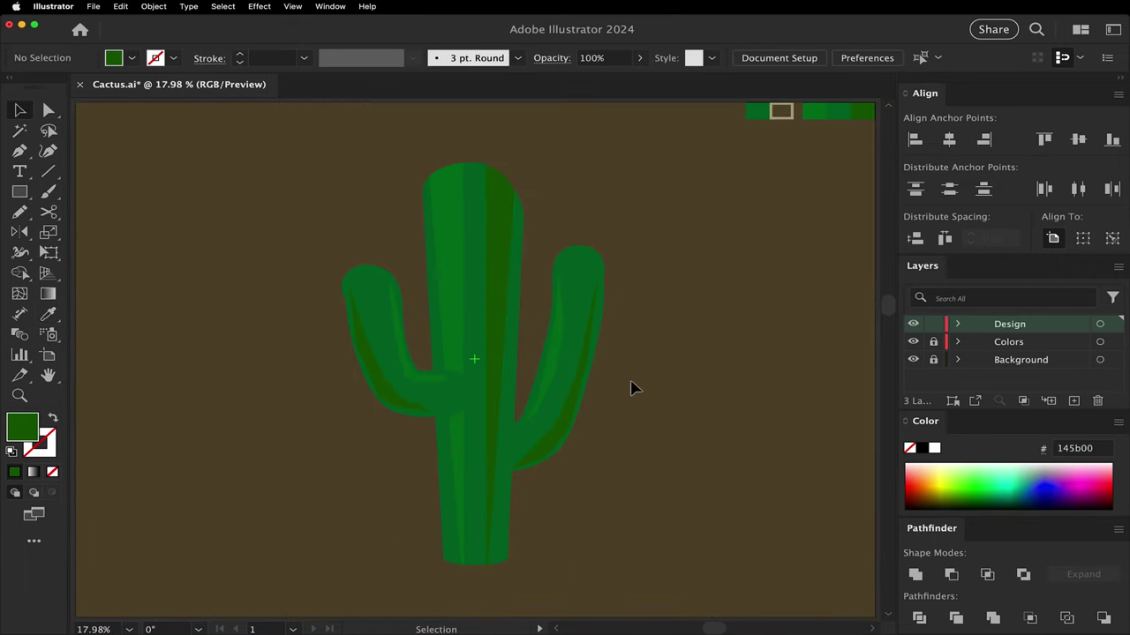
key(m)
key(l)
drag(630, 381, 680, 430)
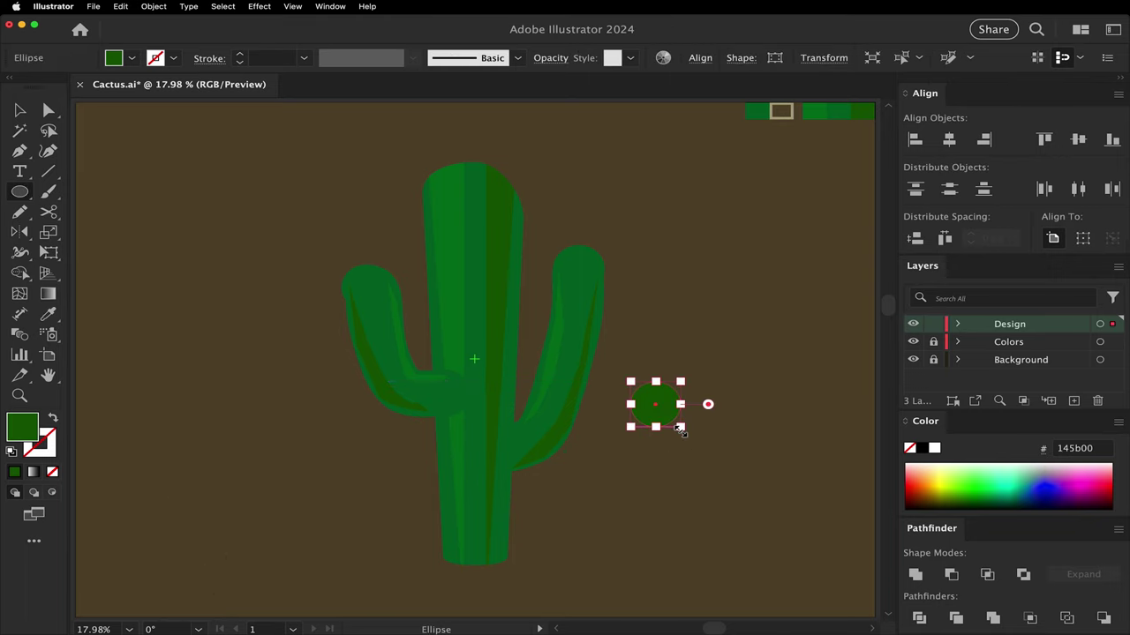
click(923, 449)
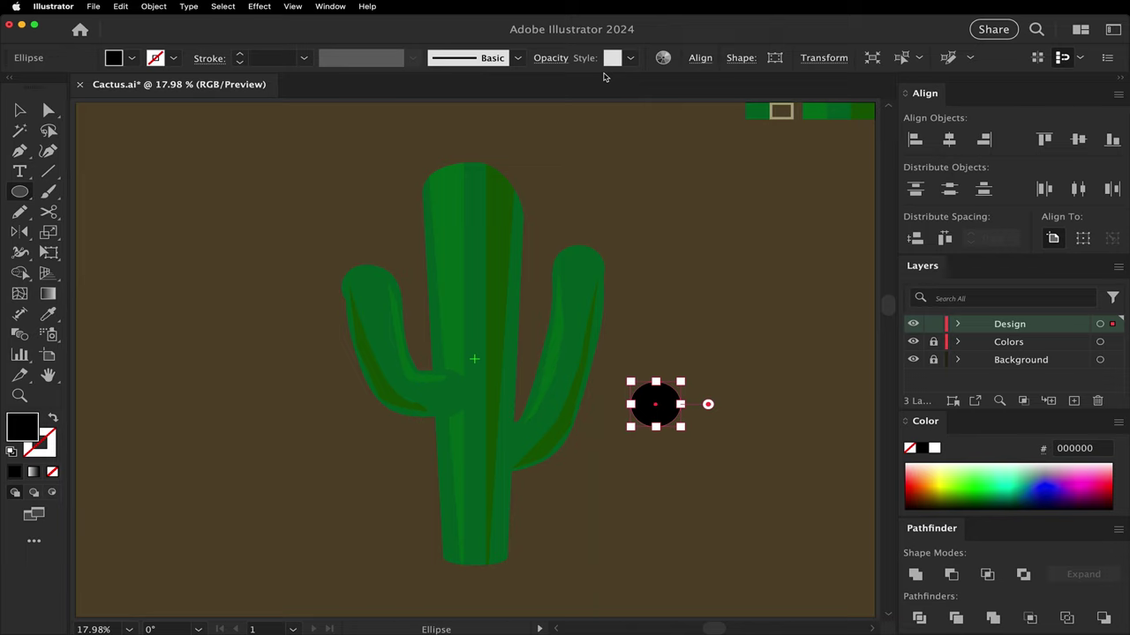
Step: Set the black ellipse's opacity to 10%
click(559, 60)
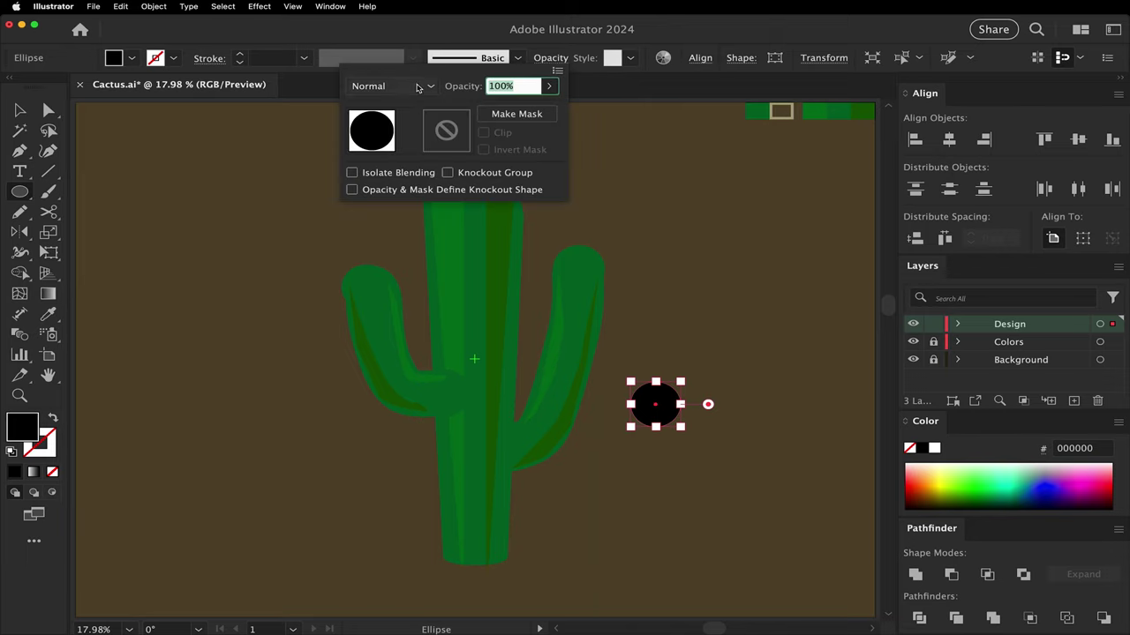
text(0)
key(Return)
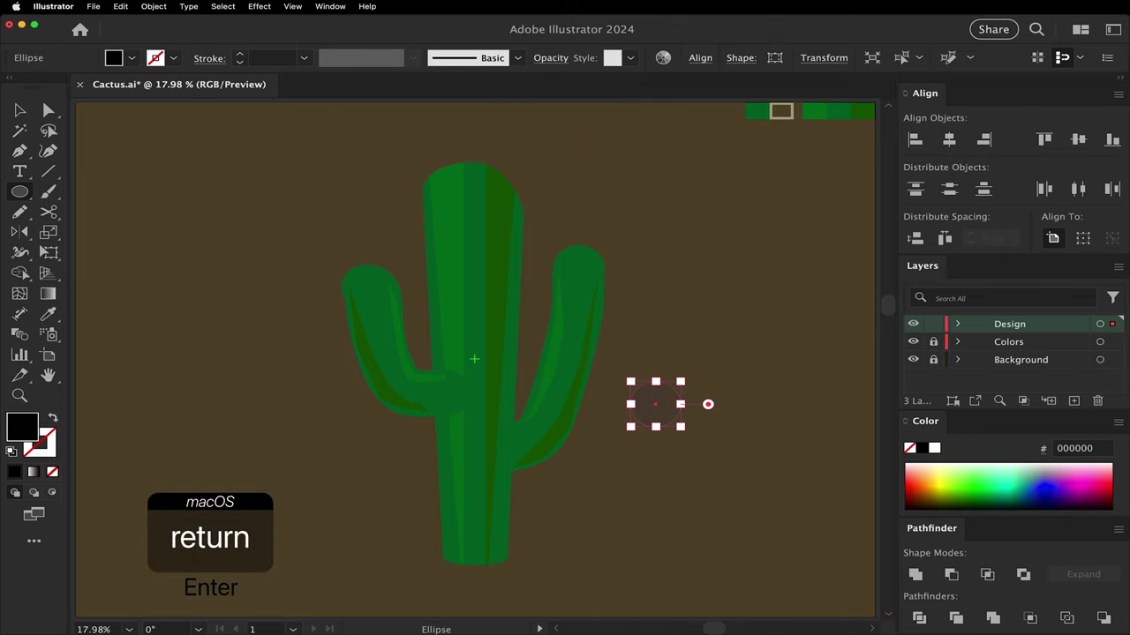
Step: Move the translucent ellipse onto the trunk where the left arm joins, then tilt and reshape it around the arm's end
key(v)
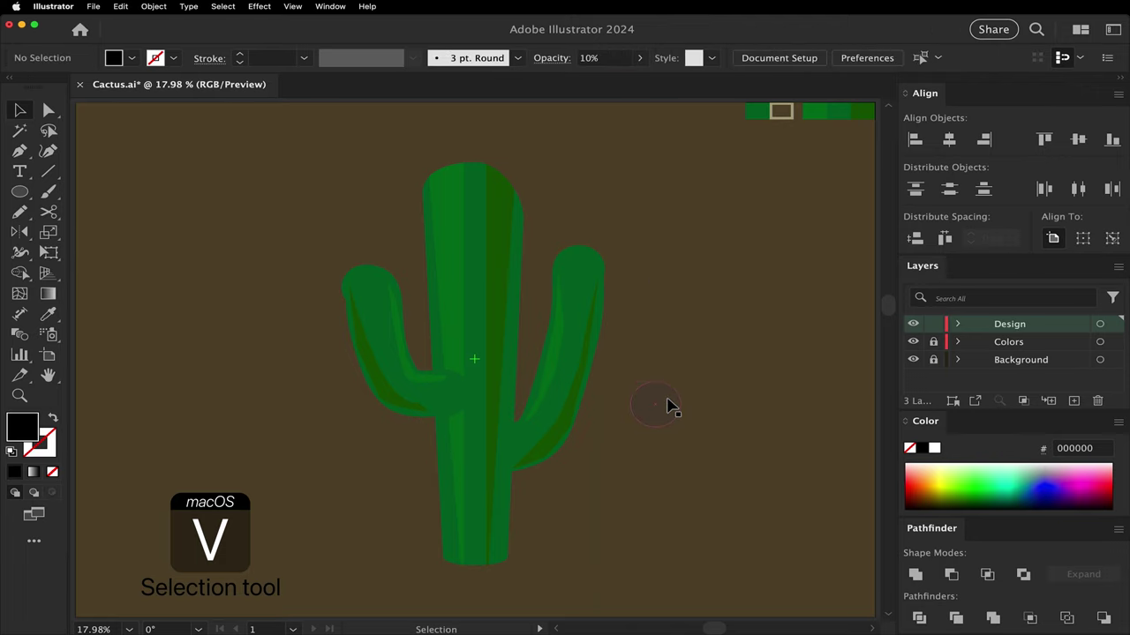
drag(668, 404, 470, 408)
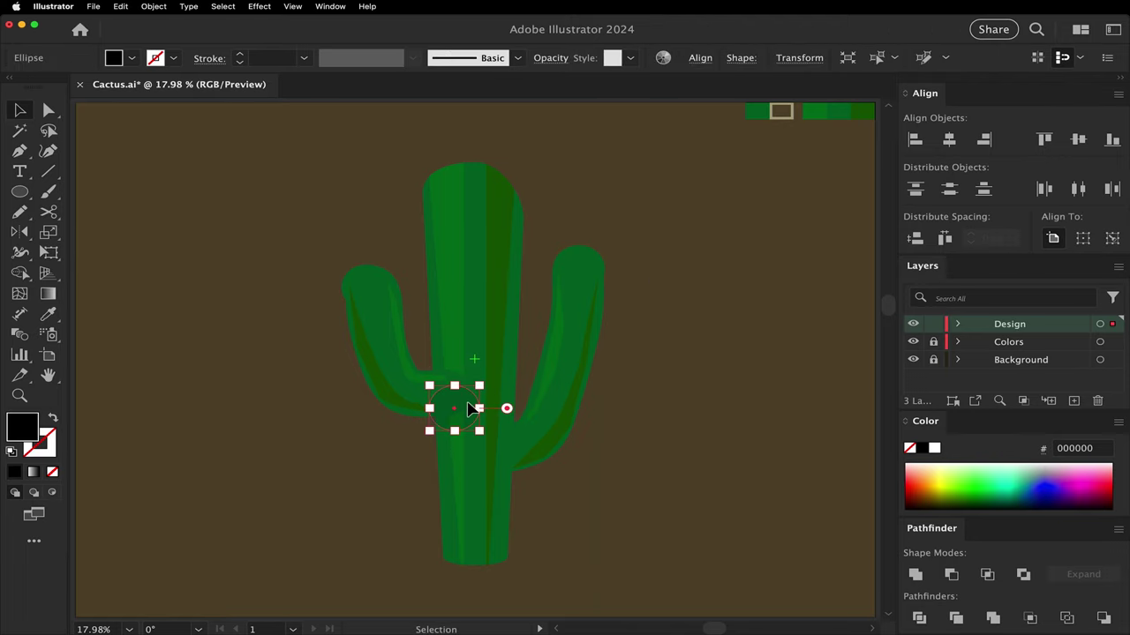
scroll(458, 409, up, 3)
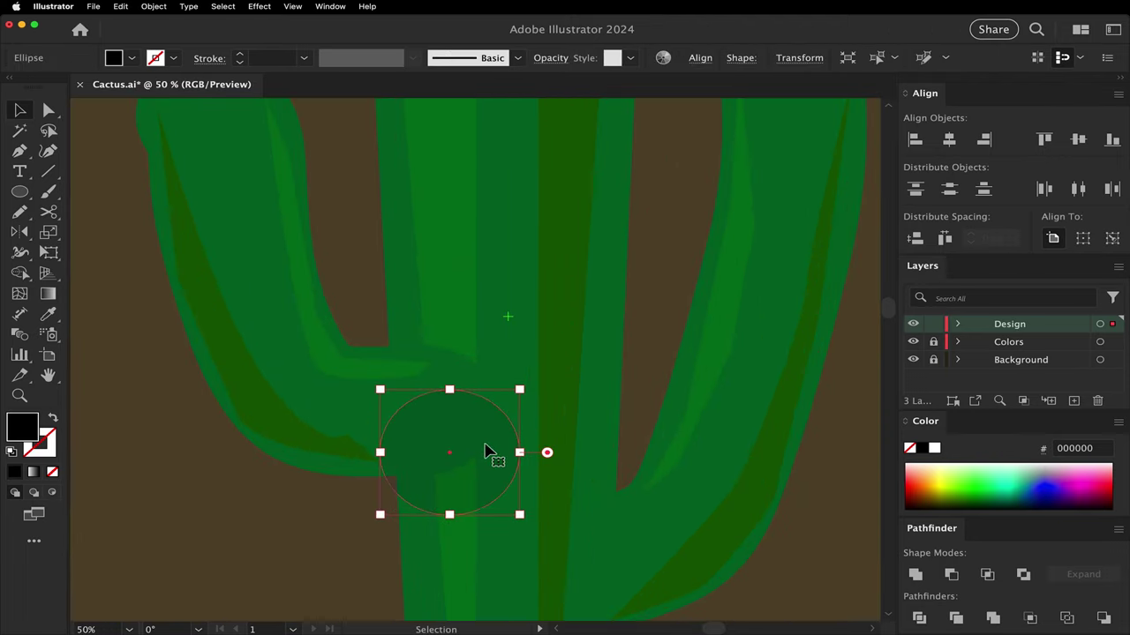
drag(519, 515, 540, 545)
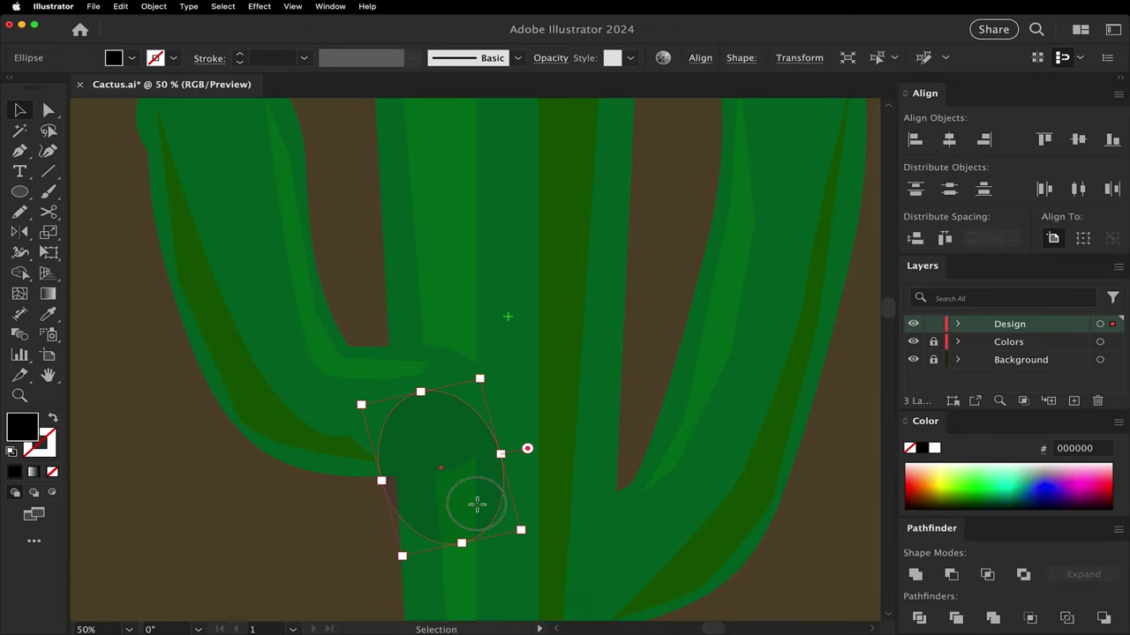
drag(478, 506, 484, 475)
drag(505, 424, 517, 419)
Step: Send the translucent ellipse backward behind the left arm so it acts as the arm's shadow, and deselect it
key(super+z)
key(super+bracketleft)
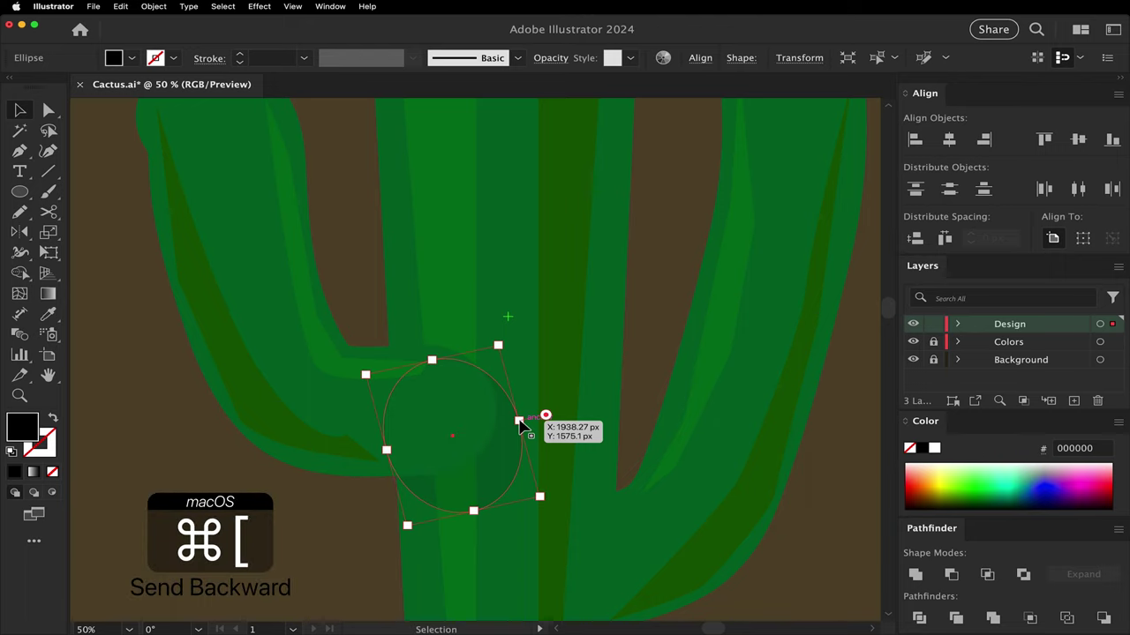
scroll(521, 428, down, 5)
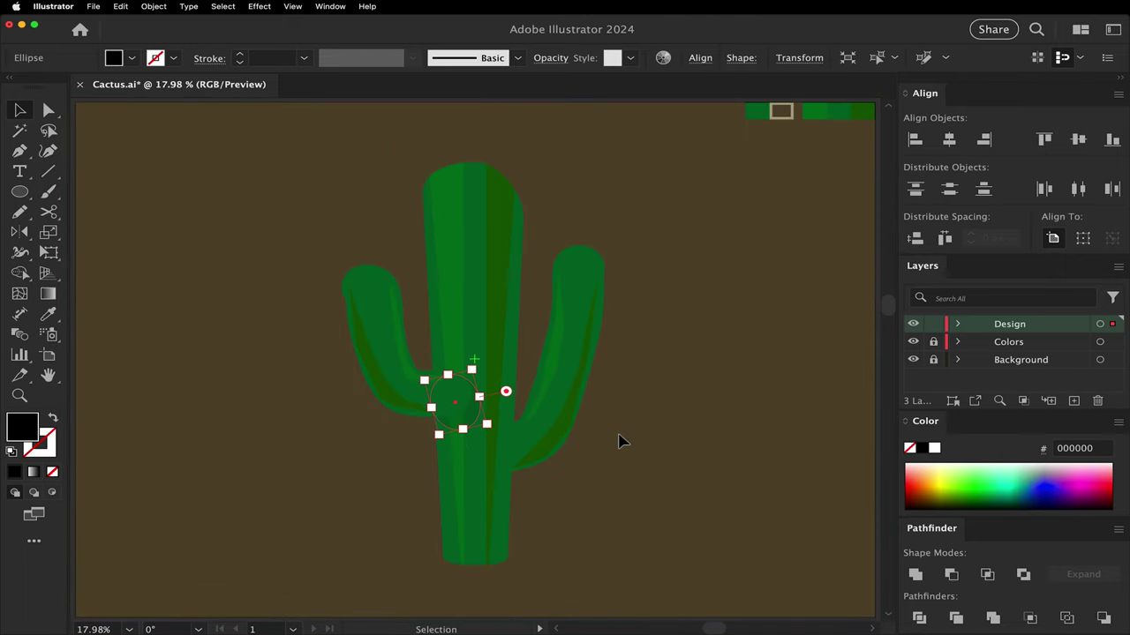
click(668, 466)
Step: Draw a short vertical line right of the cactus with the Pencil tool and apply the beige 14 pt stroke swatch
key(n)
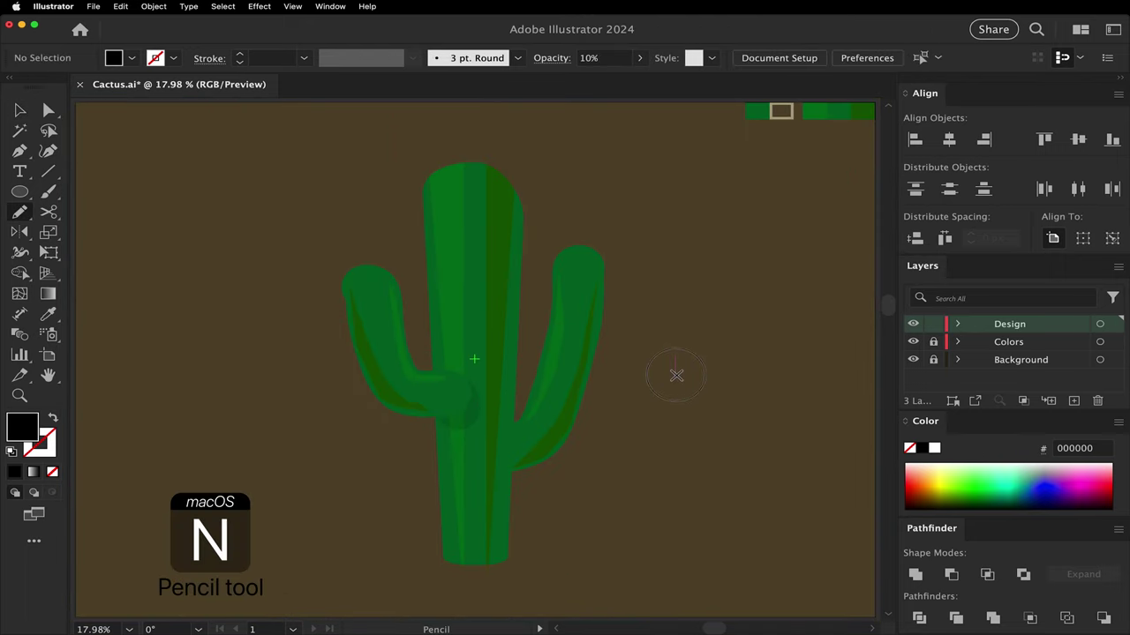
drag(675, 355, 676, 376)
key(i)
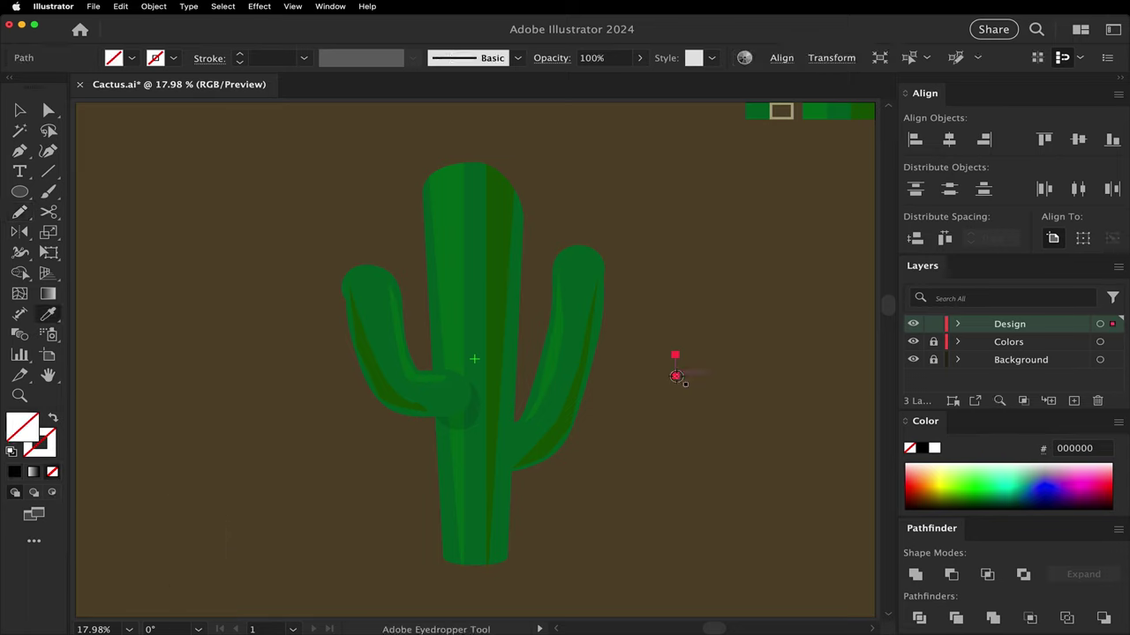
click(784, 117)
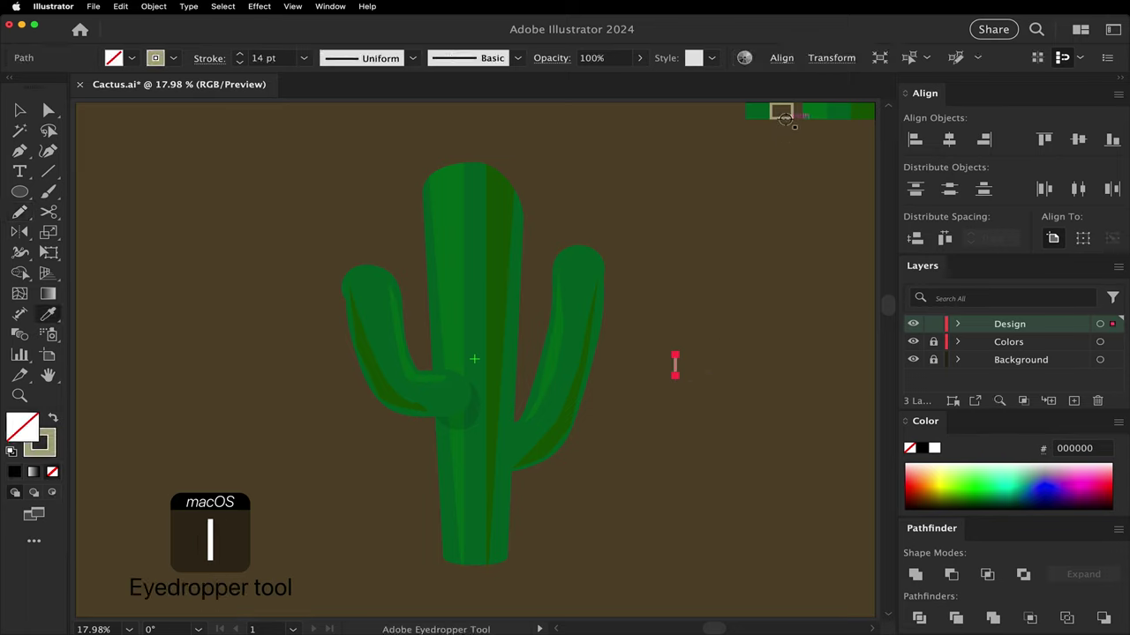
Step: Apply a tapered triangular width profile to the beige line so it becomes a pointed spine, and deselect it
click(415, 62)
click(368, 196)
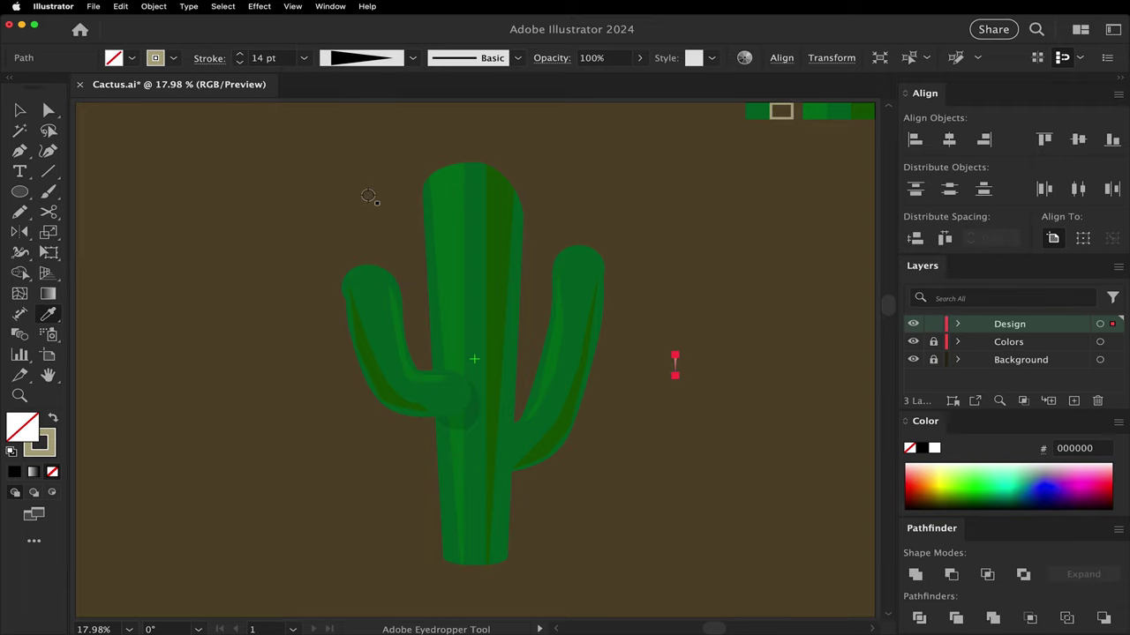
key(v)
click(679, 263)
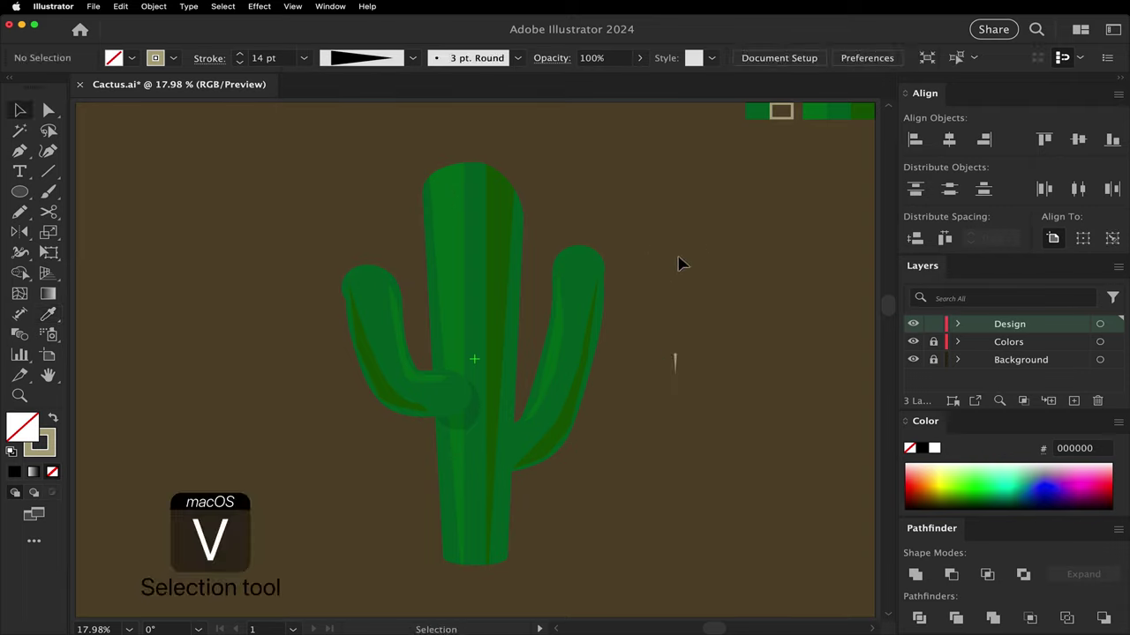
Step: Paste a tilted copy of the spine onto the trunk's light green stripe and duplicate it near the trunk's upper end
click(678, 366)
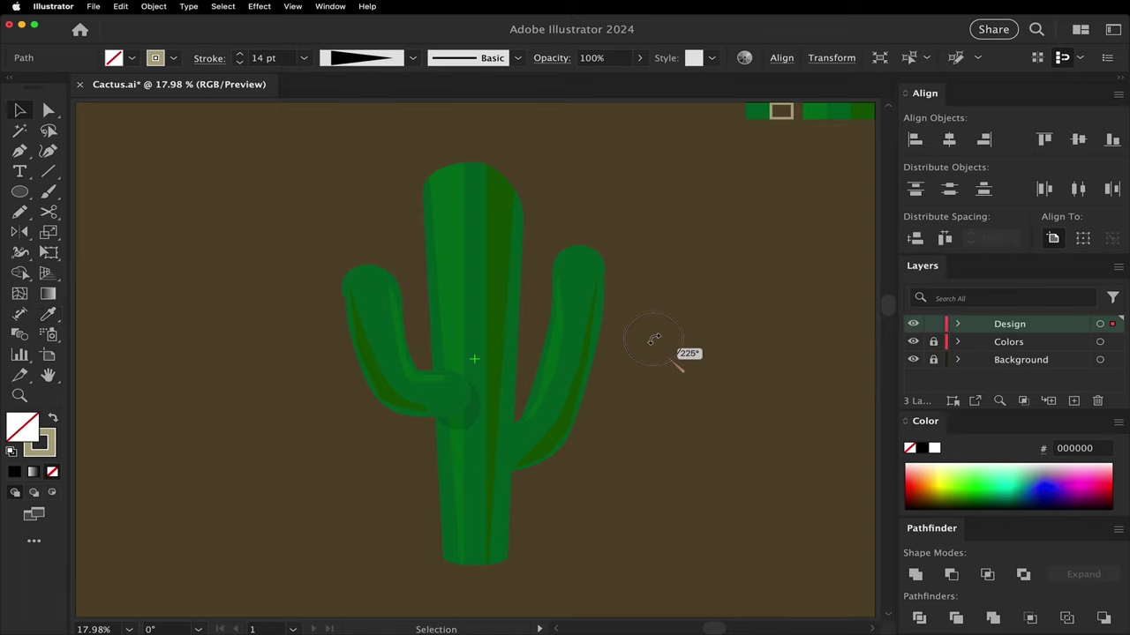
key(super+c)
key(super+v)
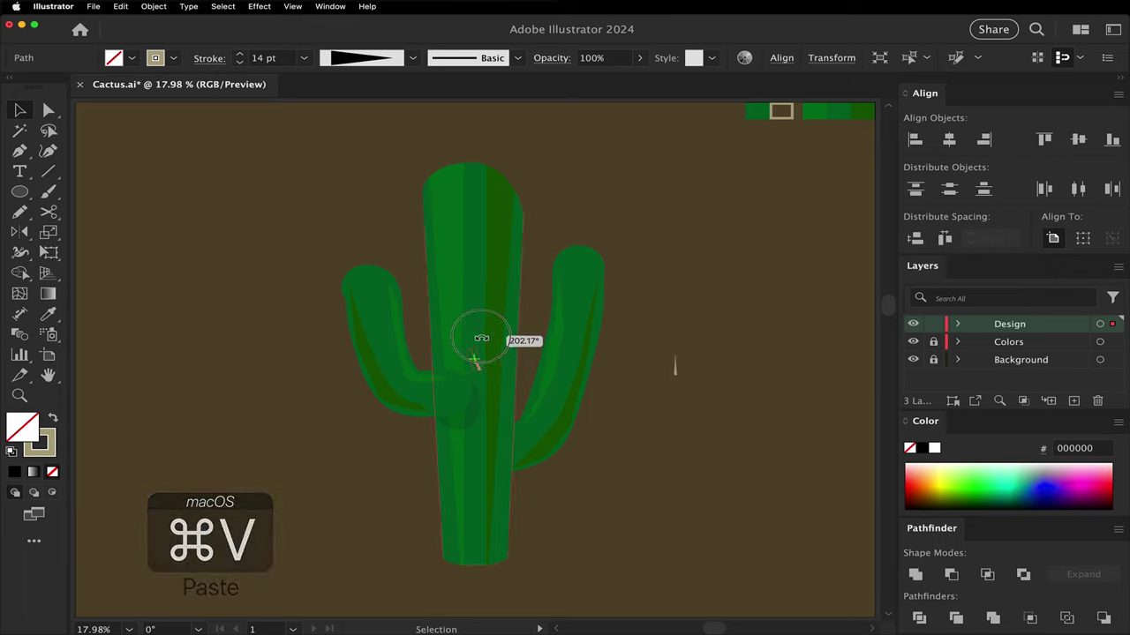
key(Up)
key(Up)
key(Left)
key(Left)
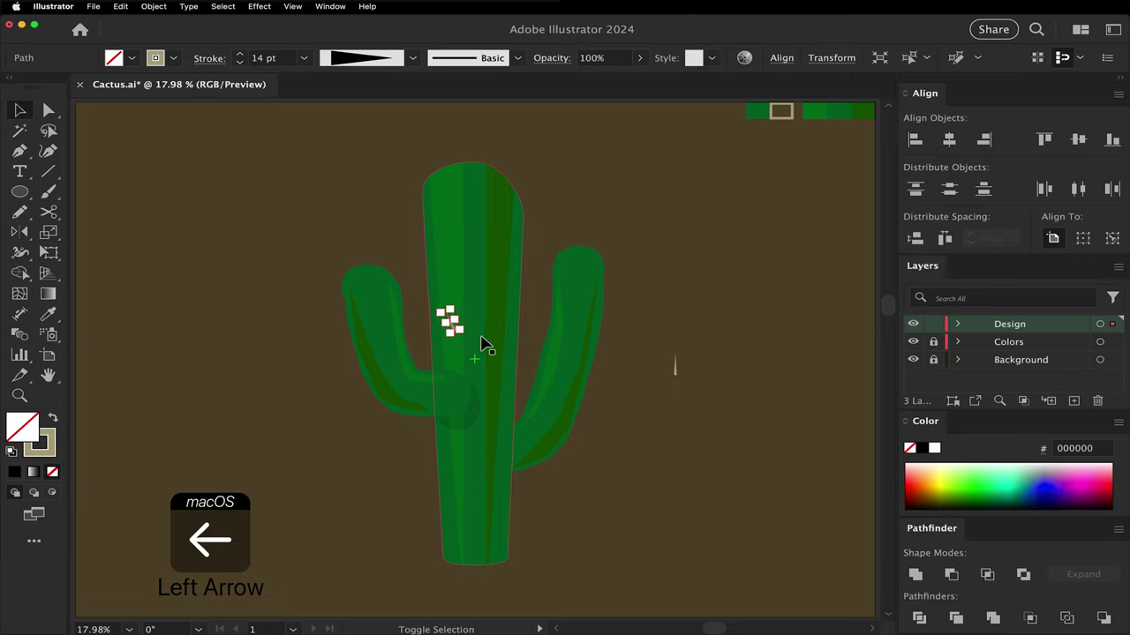
key(Up)
key(Up)
click(373, 184)
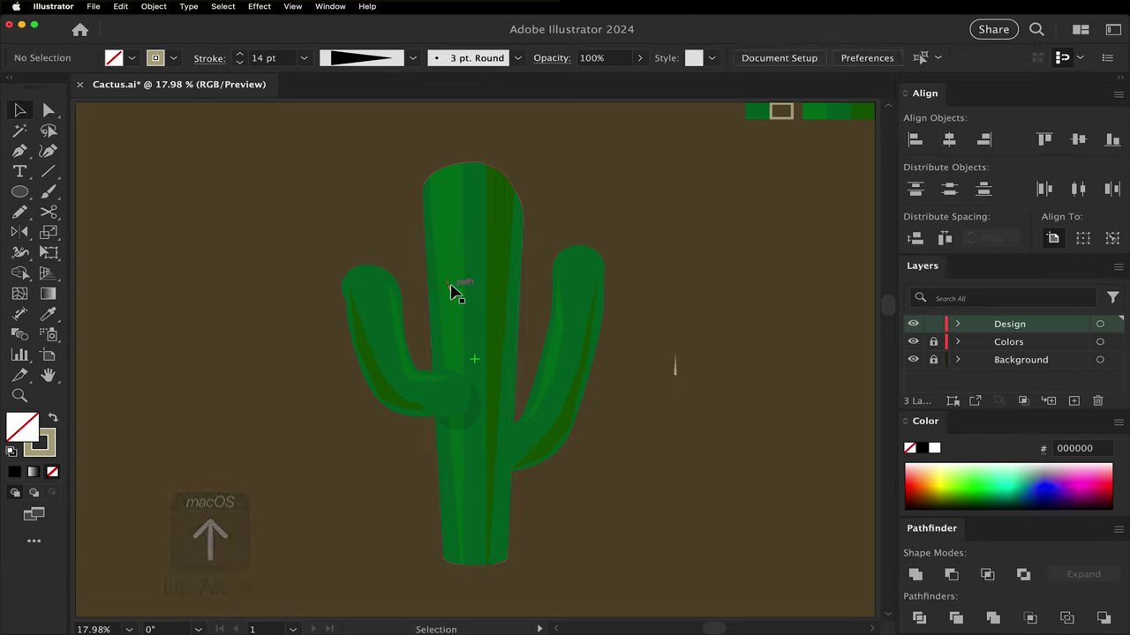
alt+drag(454, 289, 455, 199)
click(378, 234)
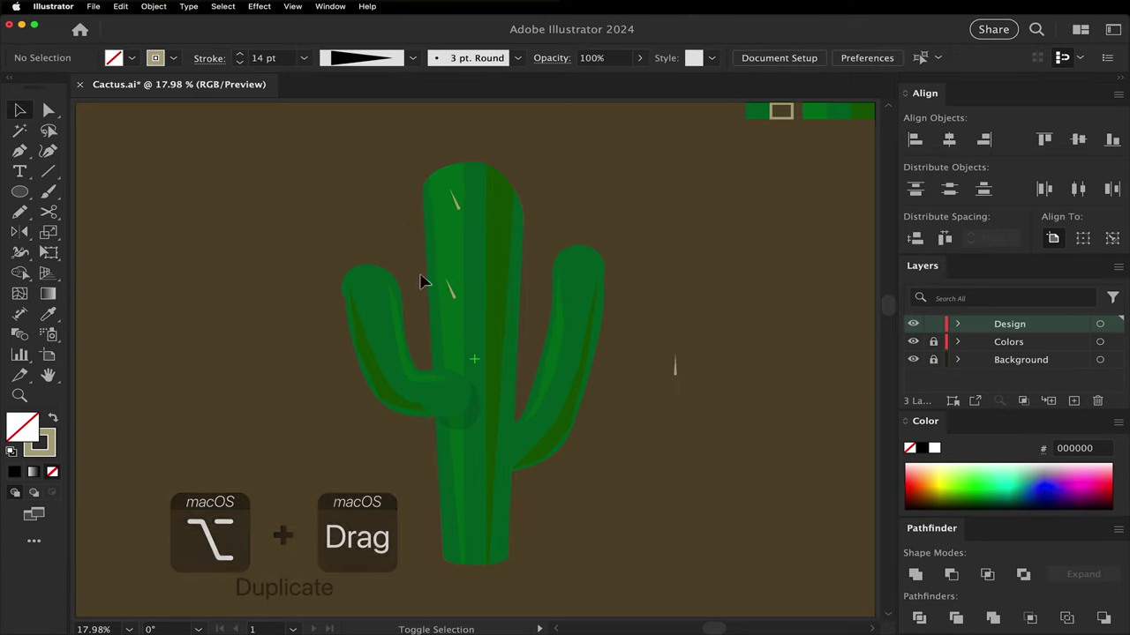
Step: Copy and paste the two tilted trunk spines together and reflect the pasted pair so they slant the opposite way
click(452, 293)
shift+click(457, 210)
key(super+c)
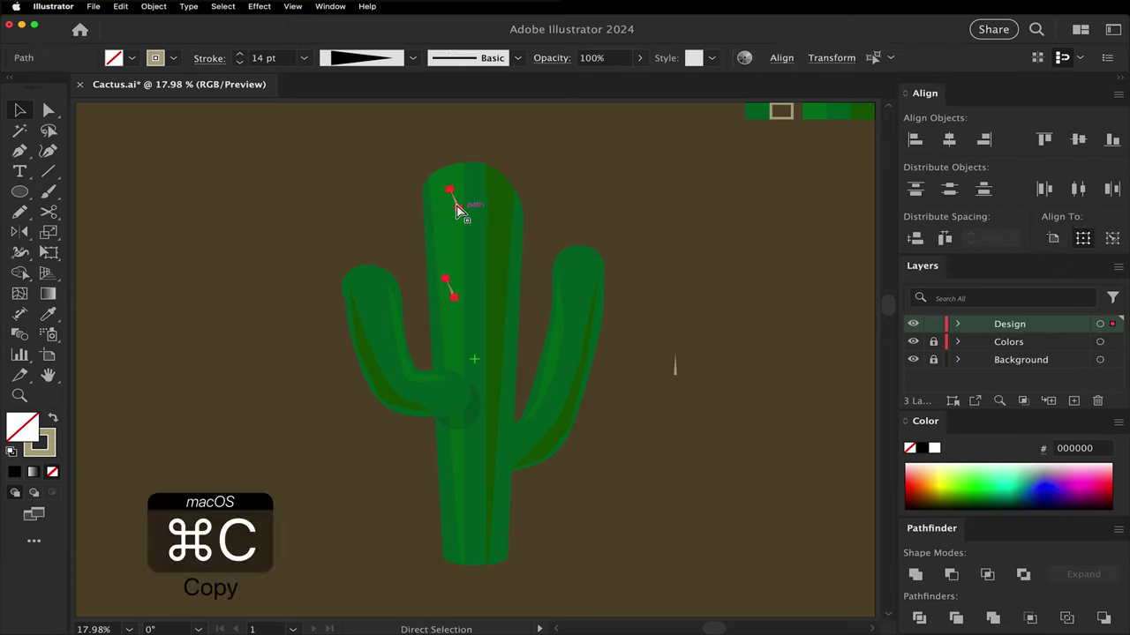
key(super+v)
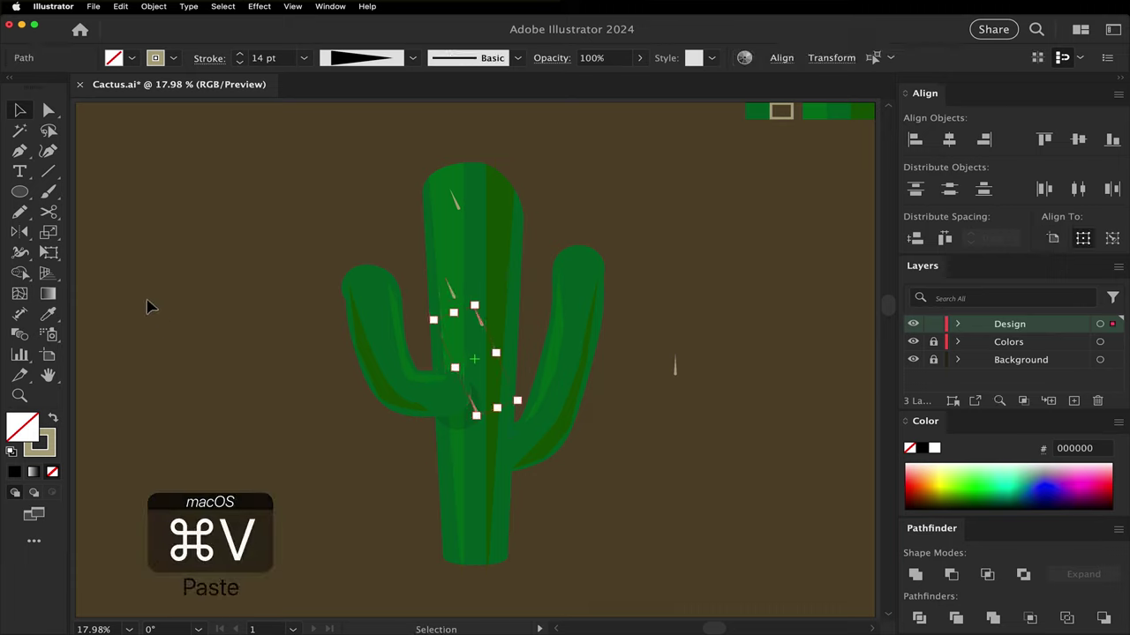
double_click(22, 232)
key(Return)
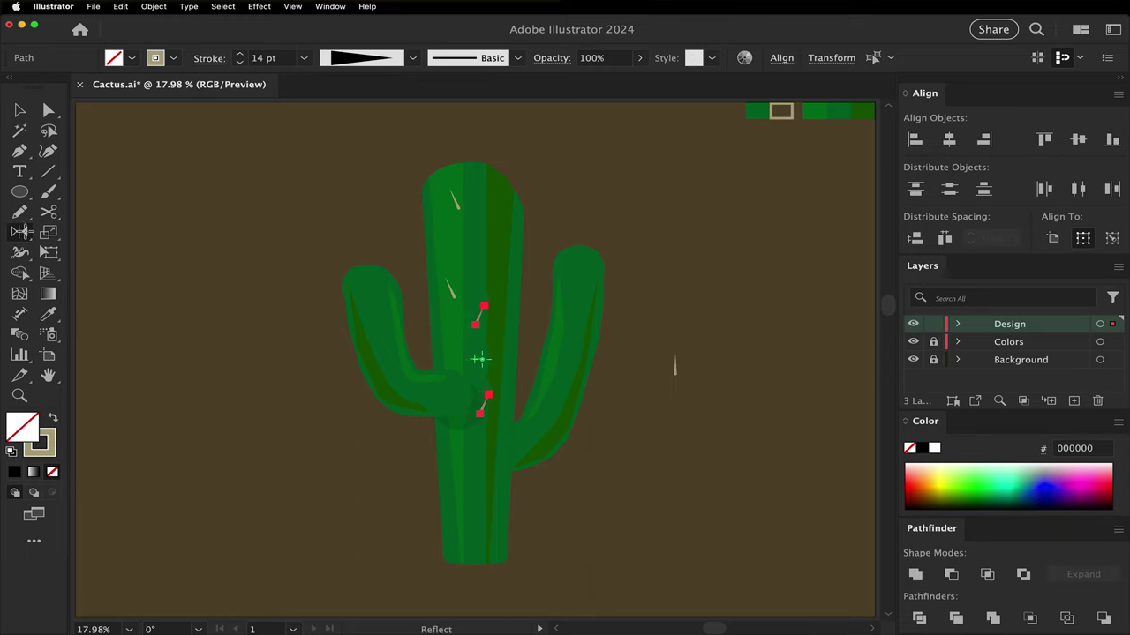
Step: Move the mirrored spine pair onto the trunk's dark green stripe, enlarge it slightly, and deselect it
key(Right)
key(Up)
key(Up)
key(Up)
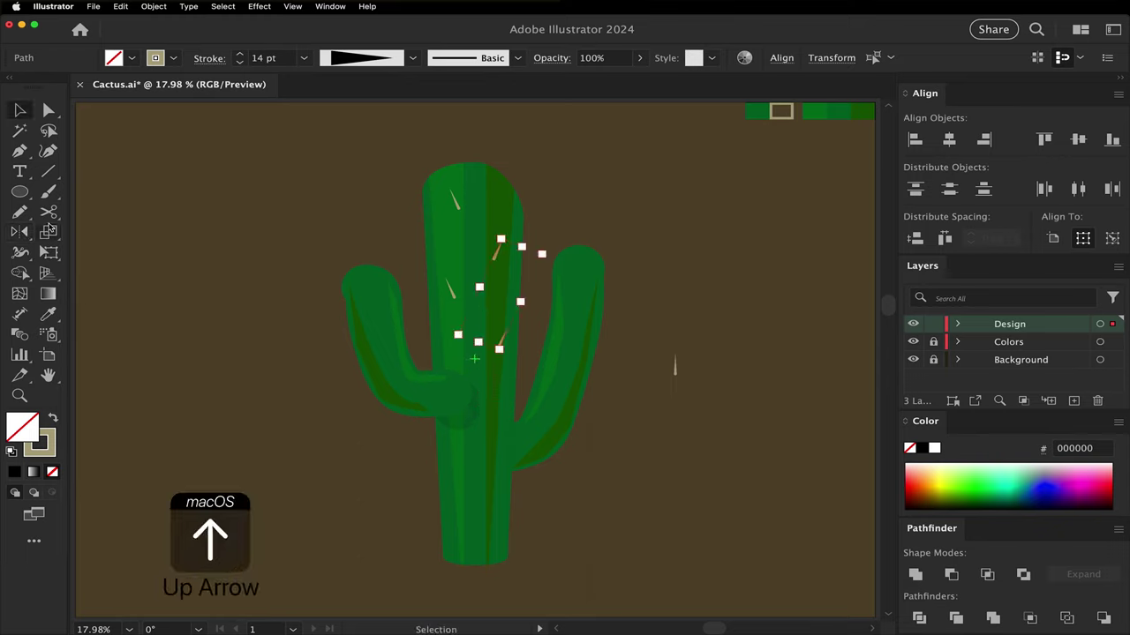
drag(541, 254, 552, 243)
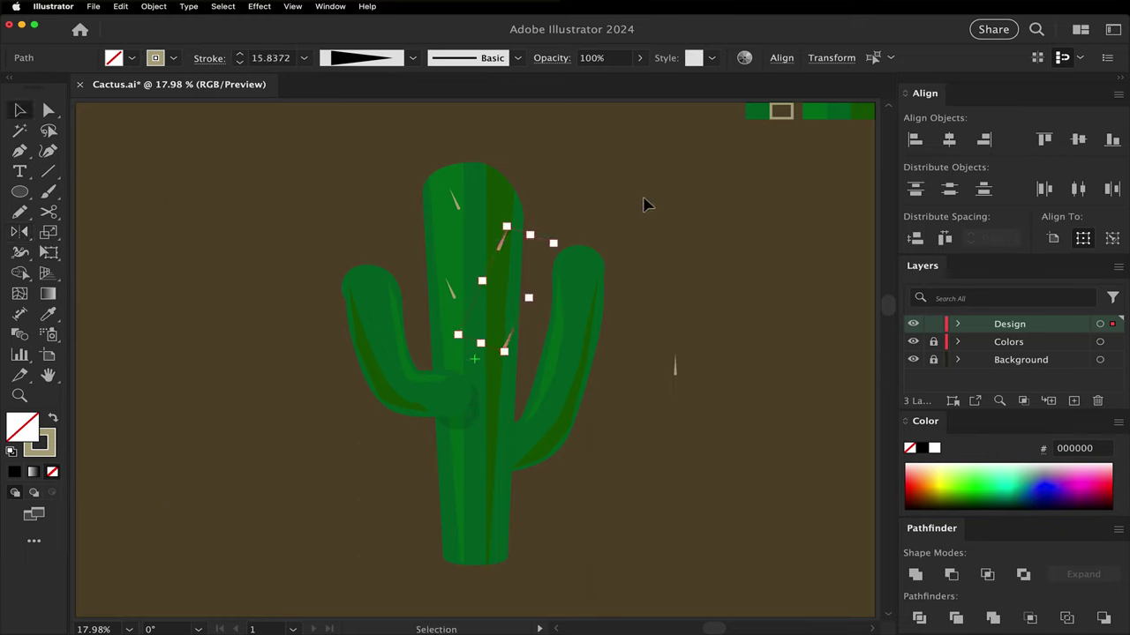
click(648, 205)
Step: Move the upright spine to the right arm's tip, duplicate it beside itself, and tilt the copy slightly
drag(675, 367, 574, 245)
scroll(551, 212, up, 2)
drag(595, 285, 615, 285)
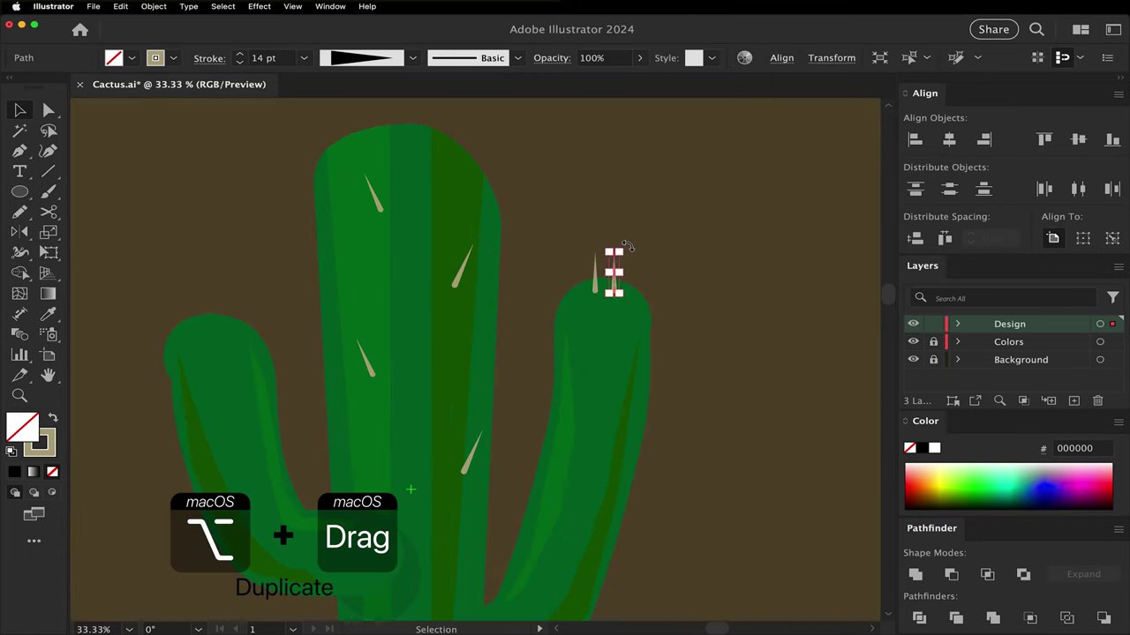
drag(628, 247, 631, 249)
Step: Copy the spines at the right arm's tip and paste them onto the top of the trunk
shift+click(595, 284)
key(super+c)
key(super+v)
drag(430, 373, 399, 128)
Step: Reflect and place spines around the left arm, with one on its outer edge and a duplicate lower down
key(o)
drag(260, 229, 175, 401)
key(v)
click(370, 370)
drag(156, 364, 223, 539)
Step: Duplicate the left arm's outer spine onto the right arm's outer edge, flip it outward, and add a second copy lower down
drag(168, 390, 590, 431)
drag(562, 427, 653, 432)
key(super+0)
drag(607, 328, 575, 412)
click(648, 432)
Step: Move and tilt a spine from the left arm's tip onto its inner edge, and place a pasted copy further down that edge
drag(370, 263, 390, 282)
drag(394, 265, 403, 269)
key(super+v)
key(shift+Left)
key(shift+Left)
key(shift+Left)
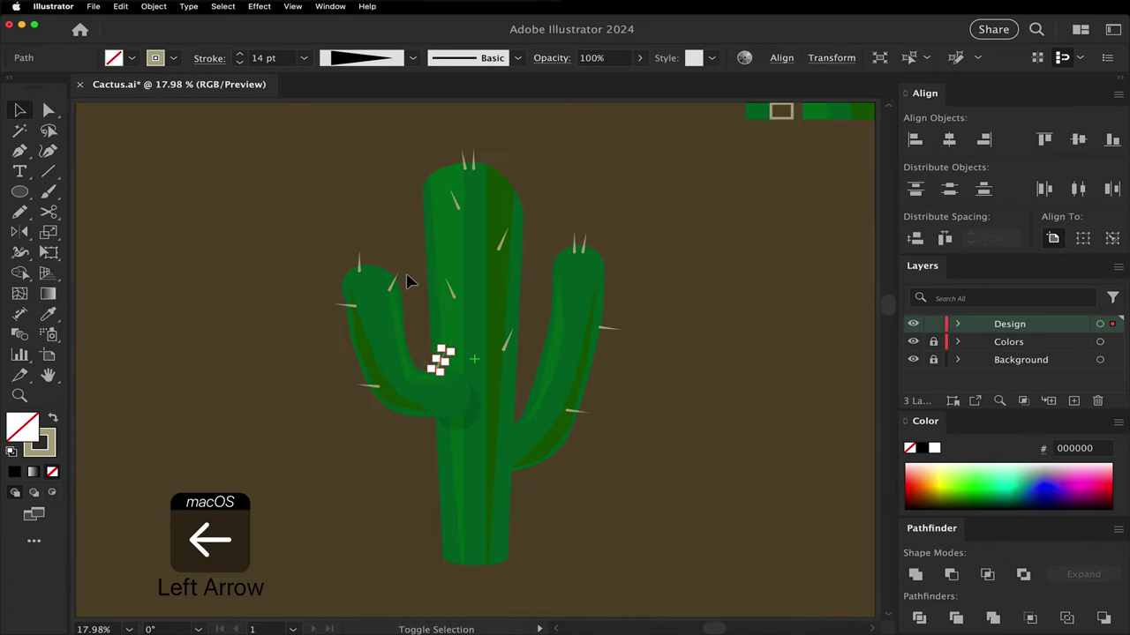
key(Left)
key(Left)
key(Up)
key(Up)
key(Up)
key(Left)
Step: Move one spine from the right arm's tip to its inner edge and place a smaller duplicate on the arm's dark shading
drag(573, 249, 636, 360)
key(Right)
drag(548, 325, 576, 341)
drag(583, 346, 582, 353)
click(666, 412)
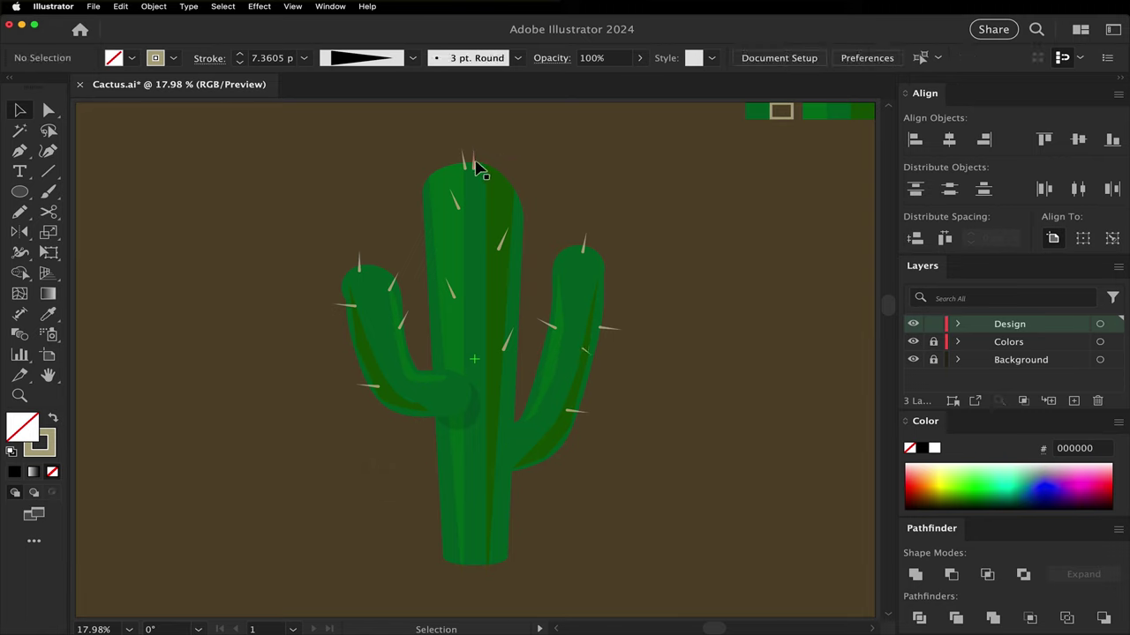
Step: Move the two spines on top of the trunk to its upper left and upper right edges, tilting them outward
drag(477, 167, 402, 204)
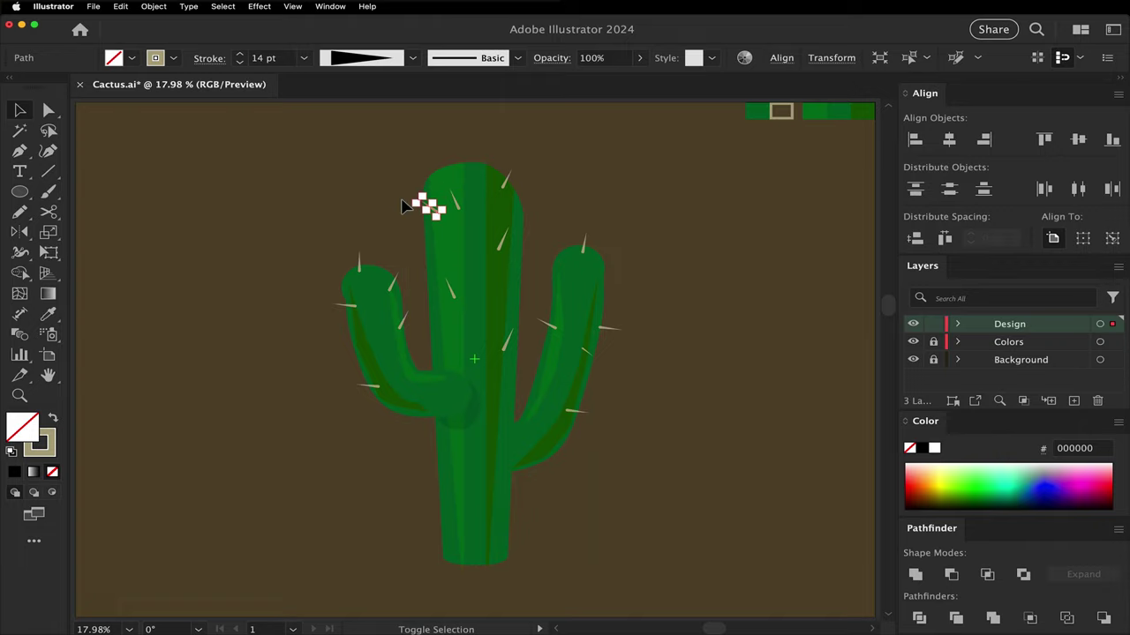